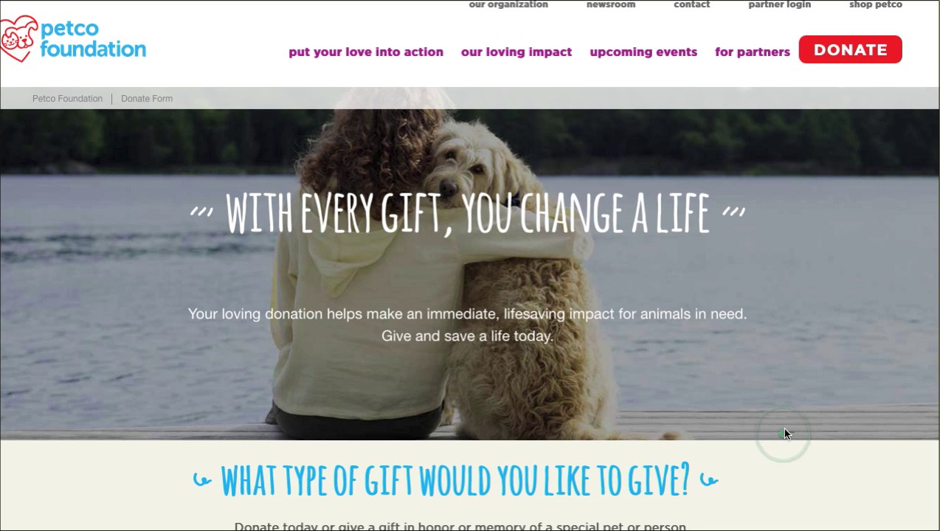
Choose the Donate Today gift type on the Petco Foundation donation form and look at the gift frequency options
scroll(796, 185, "down", 5)
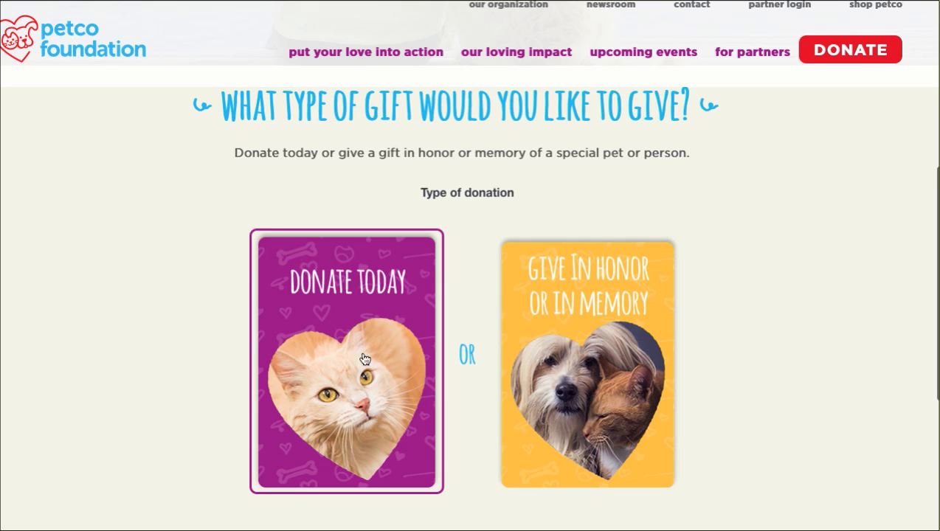
left_click(363, 422)
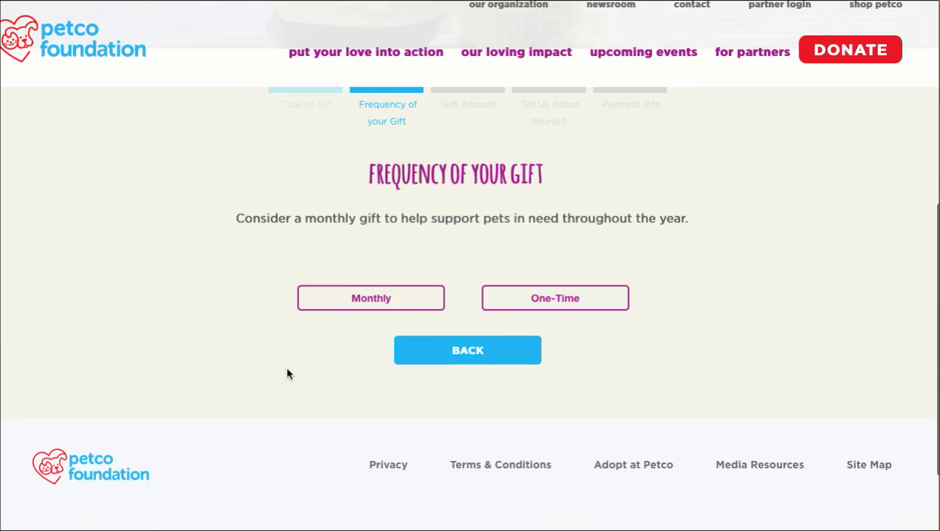
left_click(335, 242)
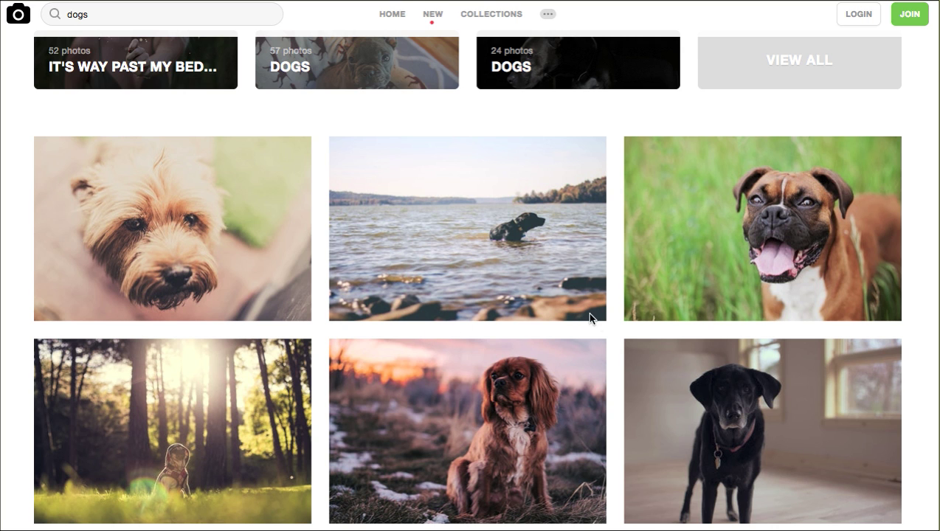
Browse the photo site's search results for dogs
scroll(589, 315, "down", 5)
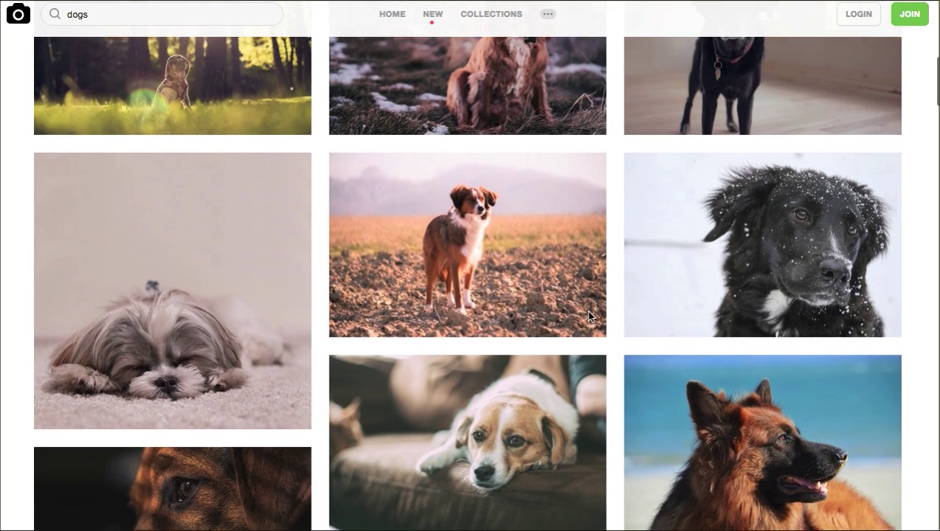
scroll(589, 315, "up", 1)
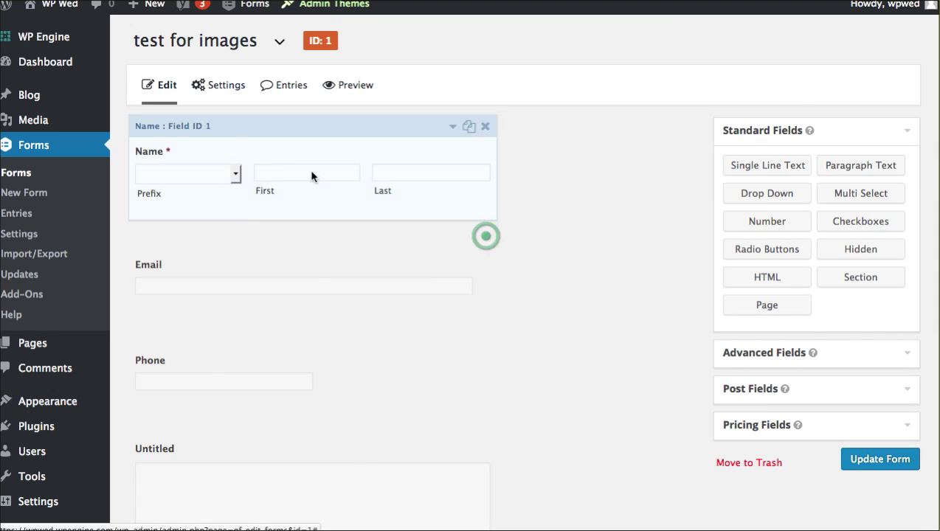
Review the existing fields of the "test for images" form in the WordPress form editor
scroll(256, 245, "down", 5)
scroll(247, 218, "down", 2)
scroll(225, 400, "up", 1)
scroll(269, 199, "up", 6)
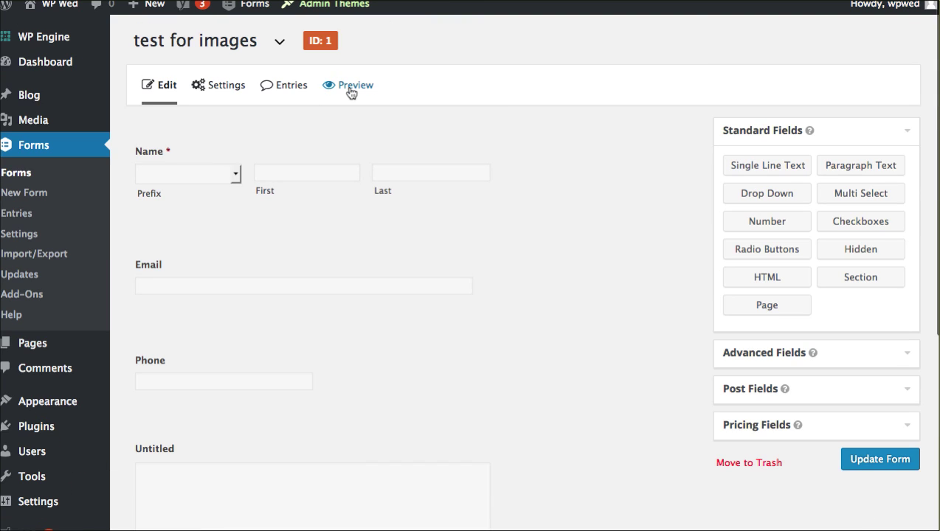
Preview the "test for images" form and inspect its Prefix options and remaining fields
left_click(349, 87)
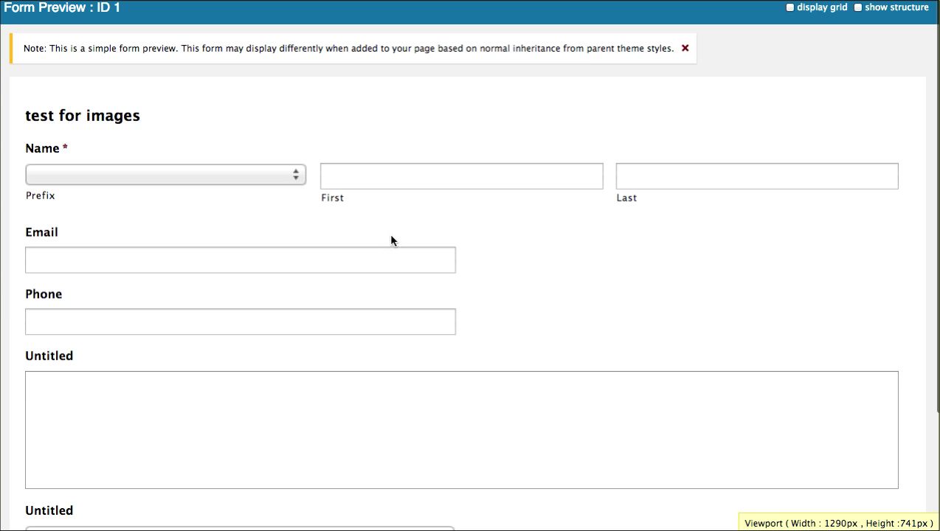
left_click(92, 172)
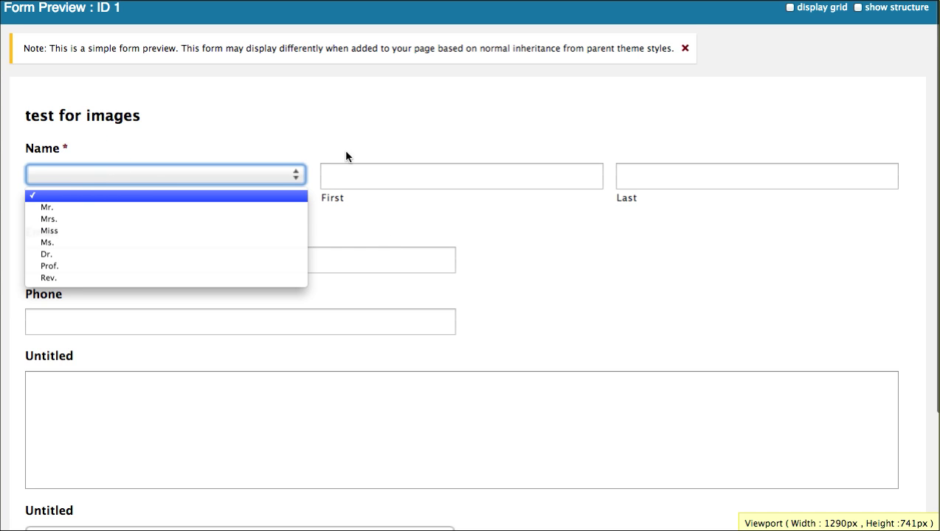
left_click(372, 167)
scroll(436, 261, "down", 3)
scroll(436, 261, "down", 1)
scroll(351, 360, "up", 4)
left_click(587, 260)
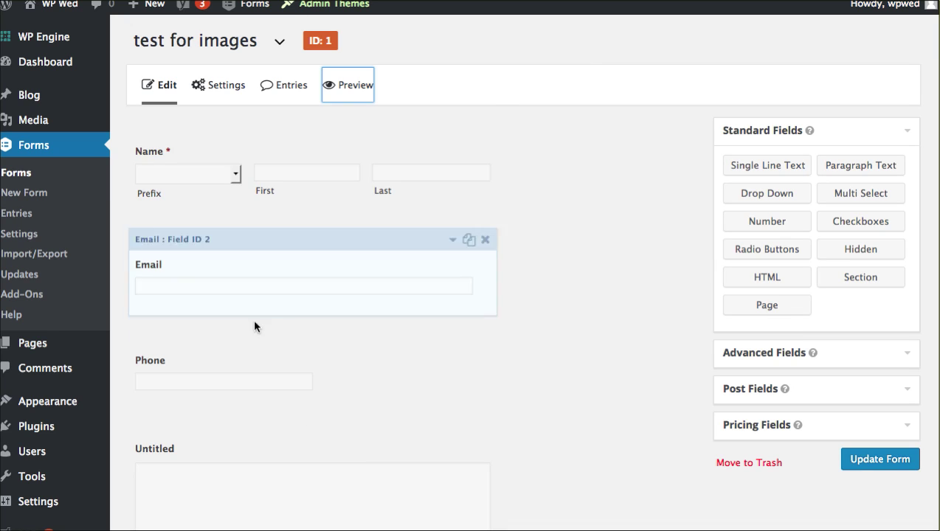
Add a Radio Buttons field at the start of the form, above the Name field
mouse_move(361, 308)
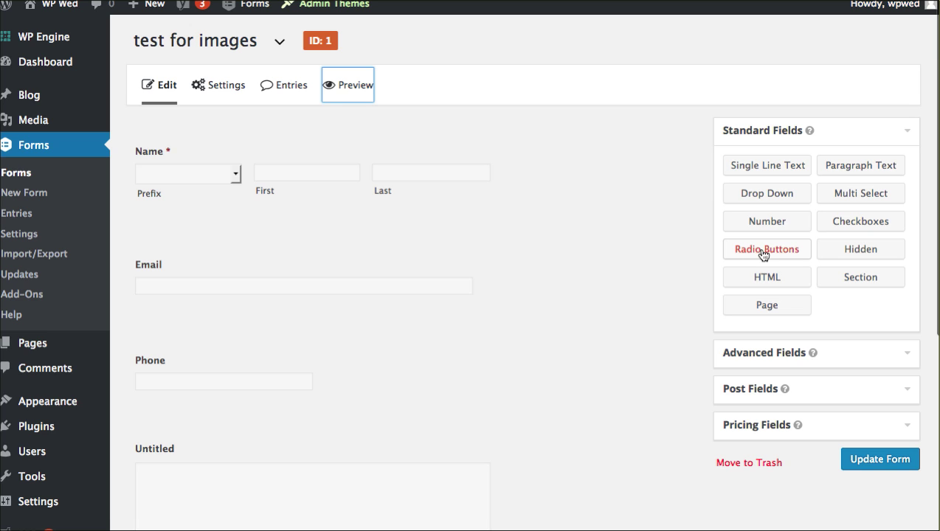
scroll(771, 255, "down", 1)
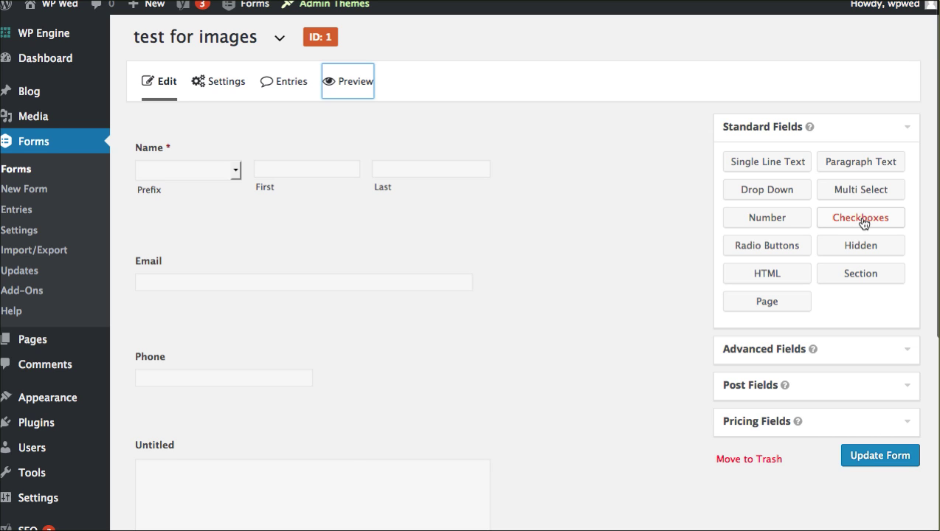
left_click_drag(767, 251, 190, 130)
scroll(284, 221, "down", 5)
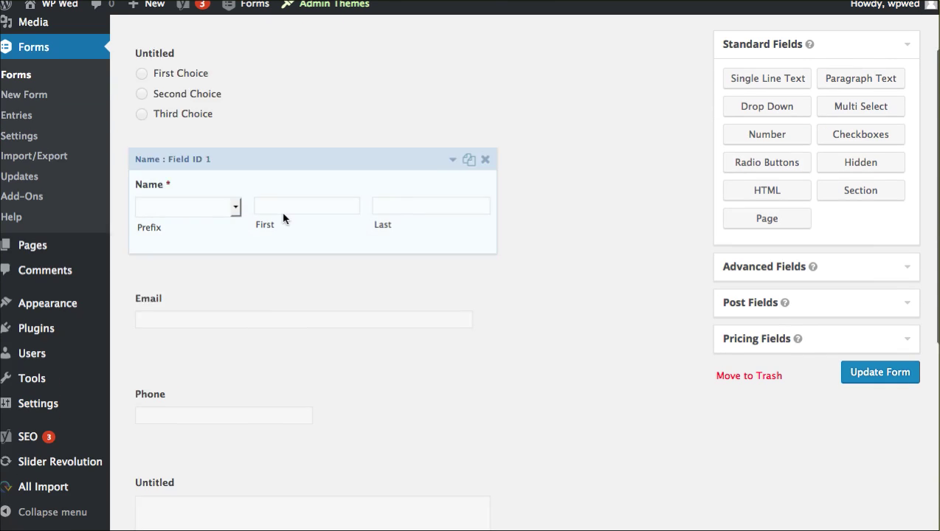
scroll(229, 487, "down", 1)
scroll(236, 457, "up", 6)
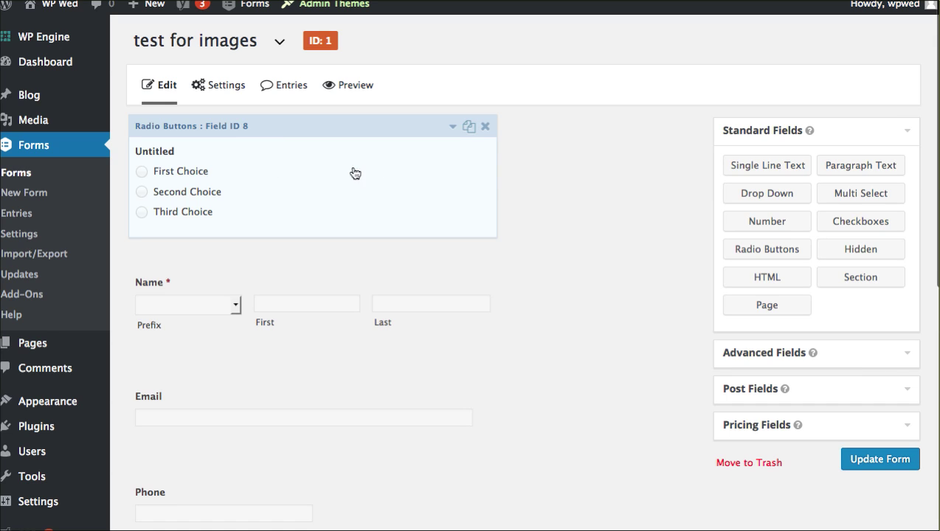
Set the radio buttons field's label to "Select Your New Best Friend"
left_click(453, 129)
double_click(339, 309)
type("Select Your New Best Friend")
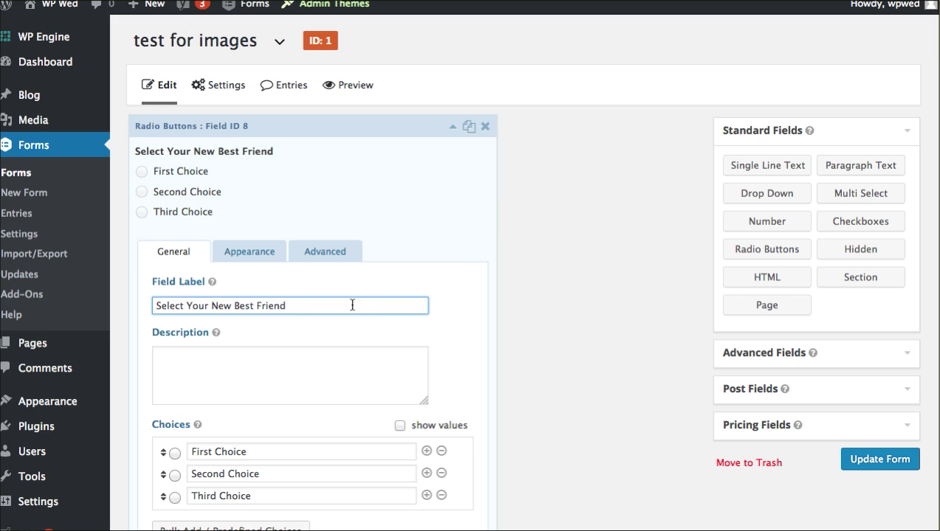
Remove "Second Choice" from the radio buttons field's choices
scroll(352, 305, "down", 1)
scroll(347, 309, "down", 1)
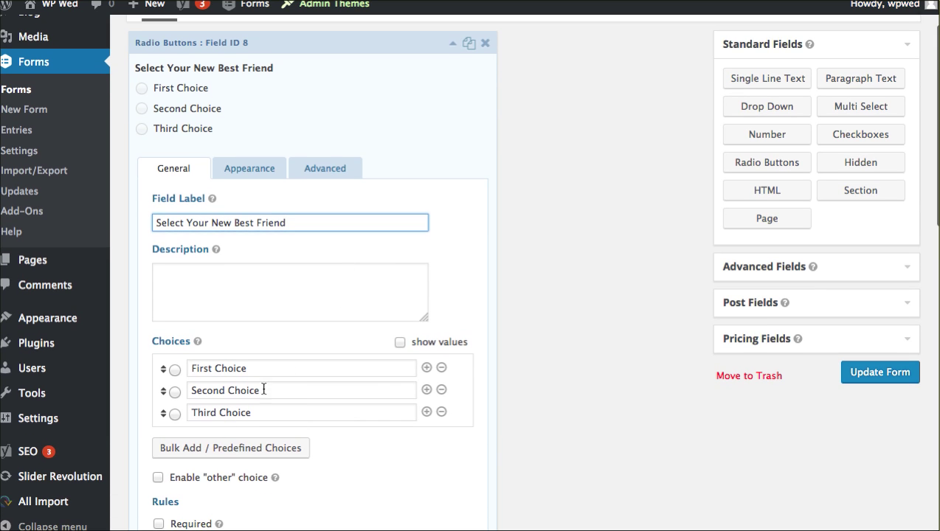
left_click(256, 369)
left_click(264, 387)
left_click(267, 408)
scroll(268, 406, "up", 1)
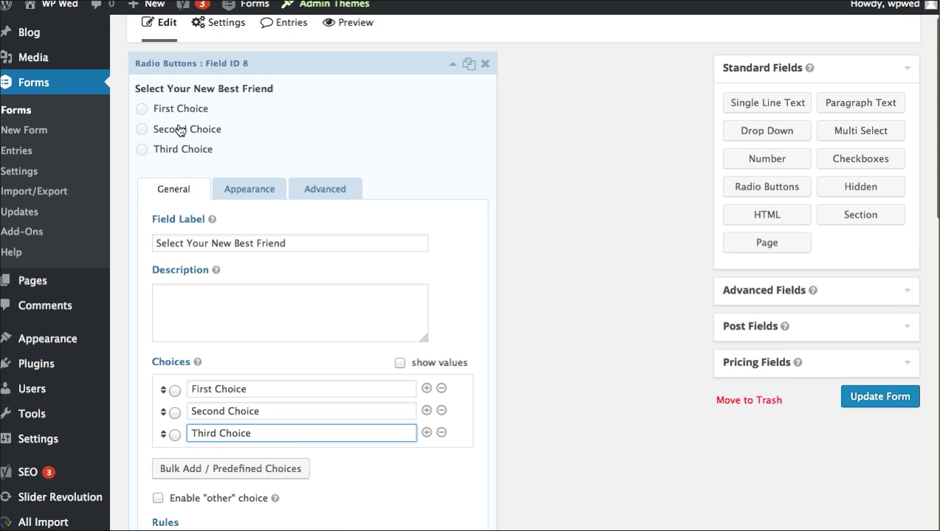
left_click(174, 413)
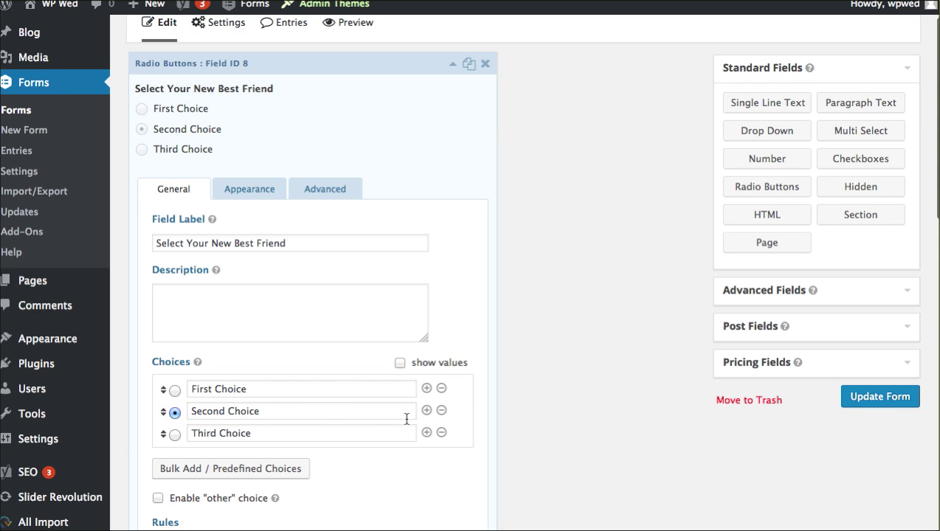
left_click(441, 411)
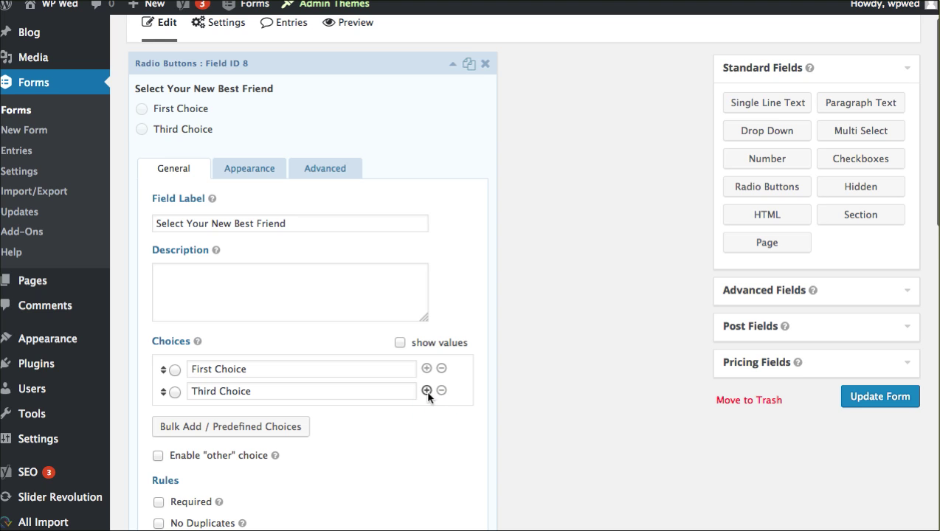
Copy the file URL of the photo of the brown-and-white dog standing in a field from the Media Library
double_click(347, 367)
left_click(347, 367)
double_click(347, 367)
left_click(347, 367)
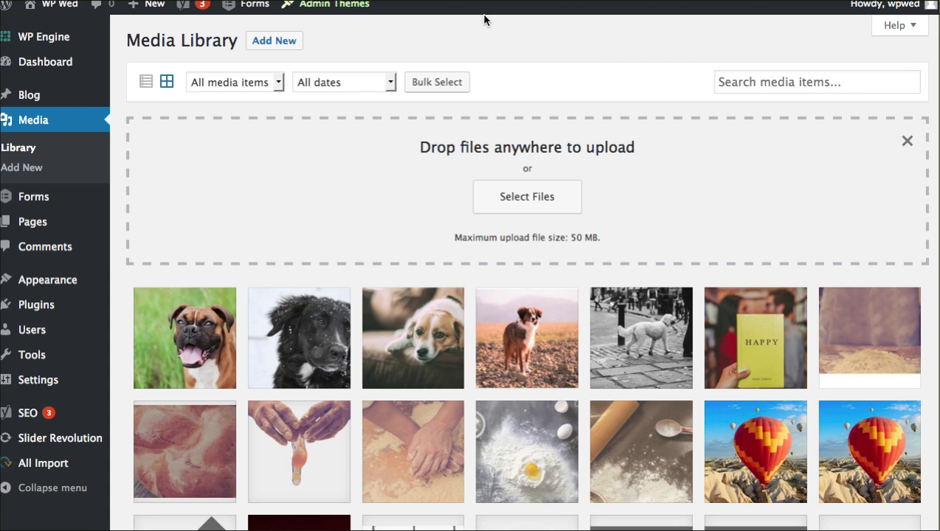
left_click(514, 358)
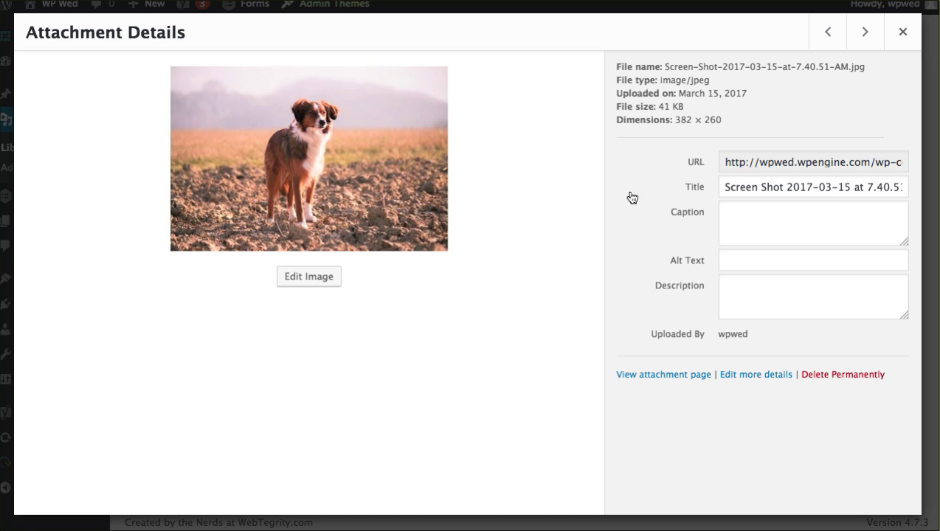
left_click(742, 160)
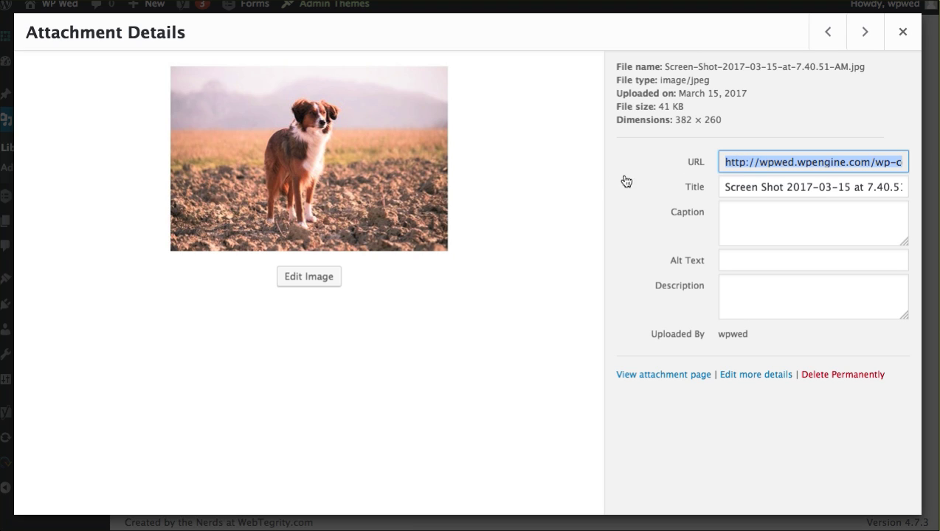
left_click(772, 162)
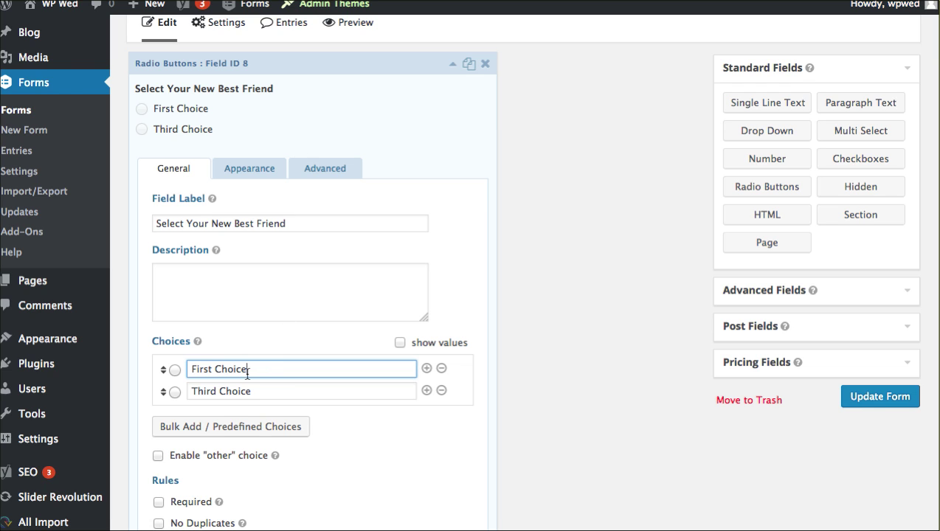
triple_click(247, 372)
key("BackSpace")
type("http://wpwed.wpengine.com/wp-content/uploads/2017/03/Screen-Shot-2017-03-15-at-7.40.51-AM.jpg")
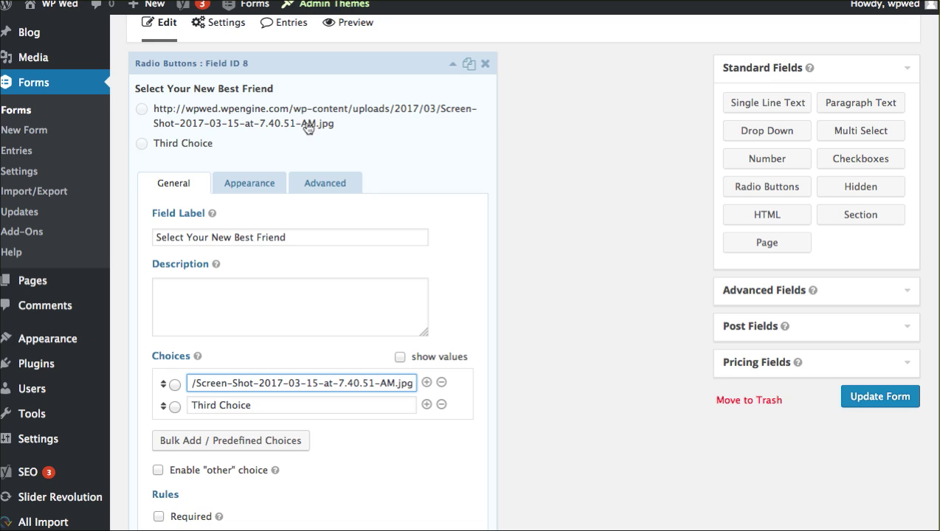
key("ctrl+a")
key("BackSpace")
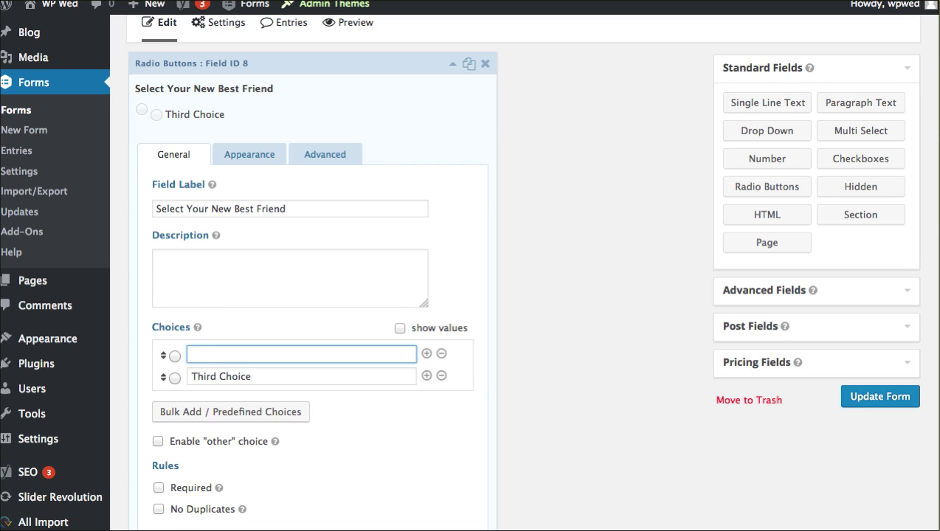
type("<img src=")
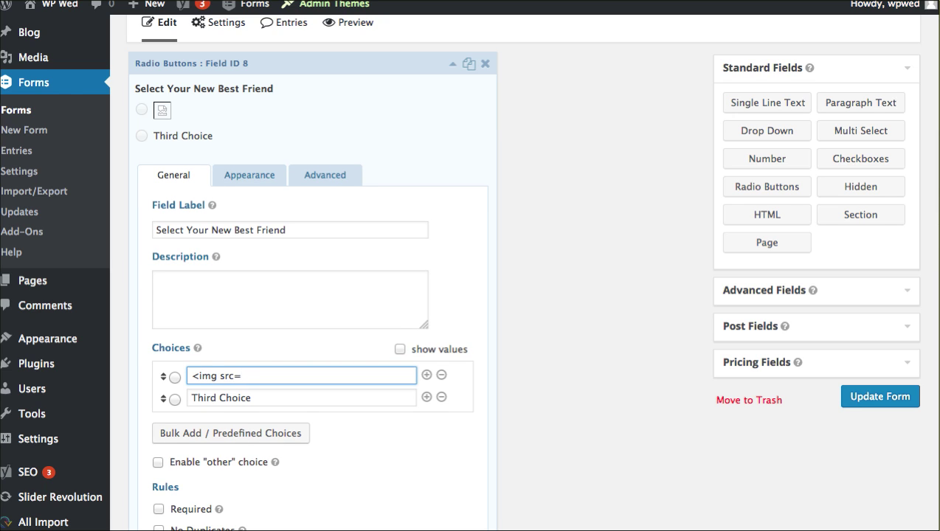
type("\"")
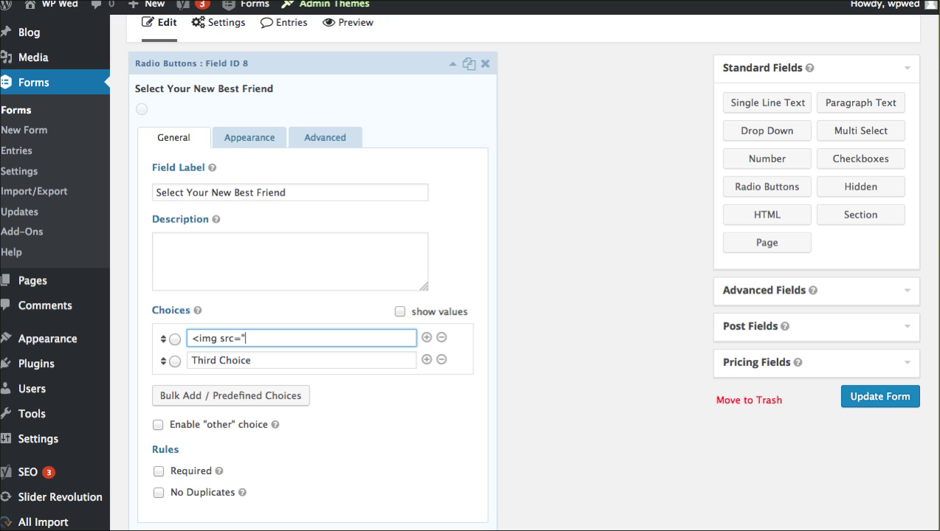
key("super+v")
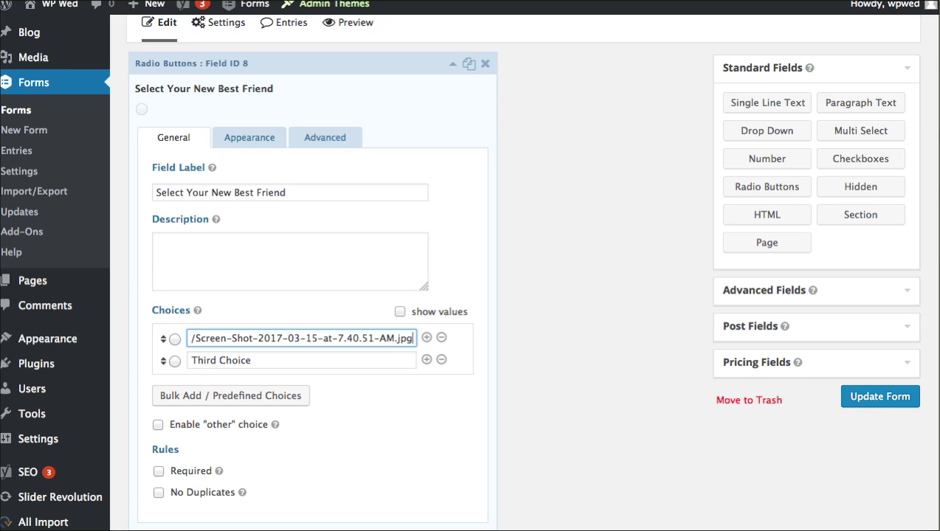
type("\">")
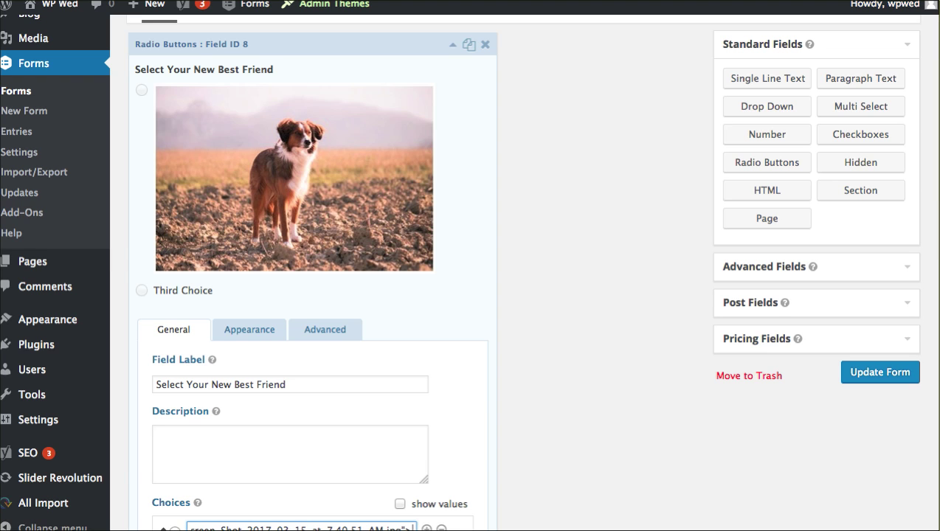
Compare the first choice's image tag with how that choice is rendered in the radio buttons field
scroll(284, 406, "down", 5)
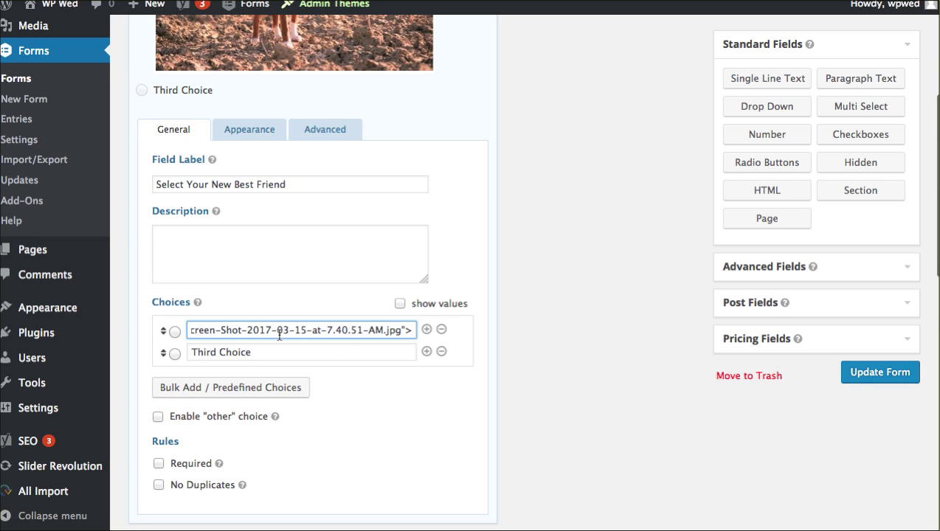
scroll(280, 336, "up", 5)
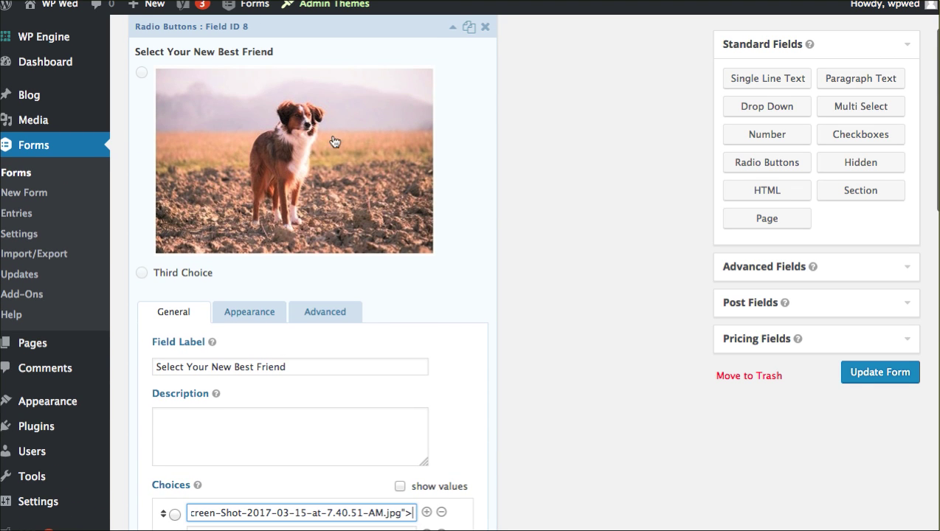
scroll(303, 170, "down", 3)
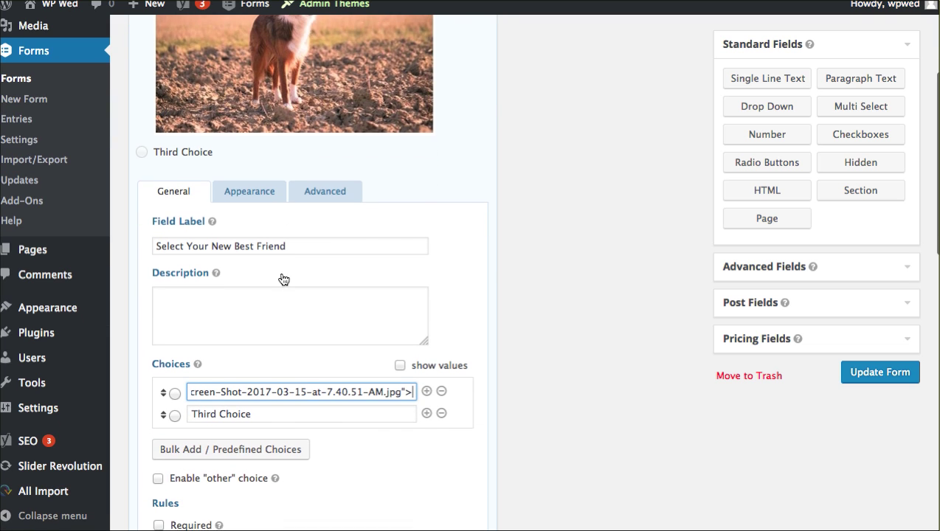
left_click(358, 389)
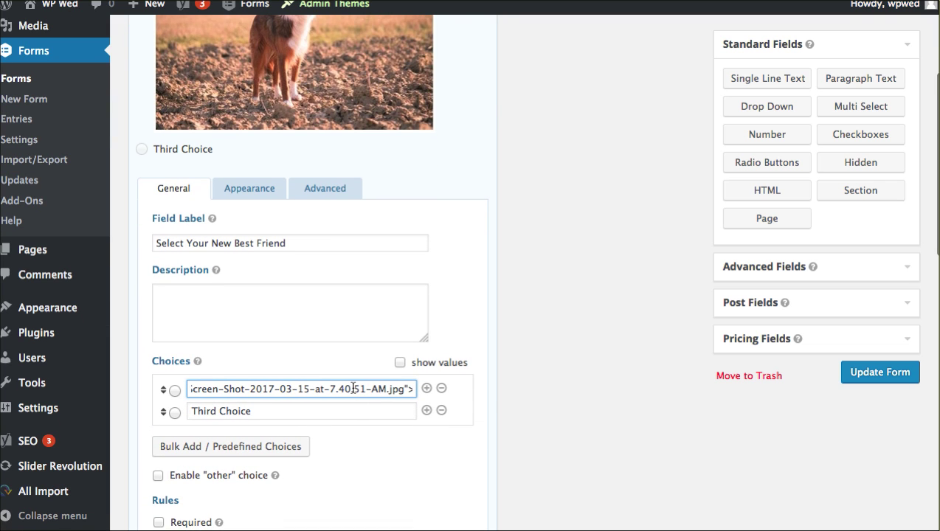
scroll(317, 340, "up", 5)
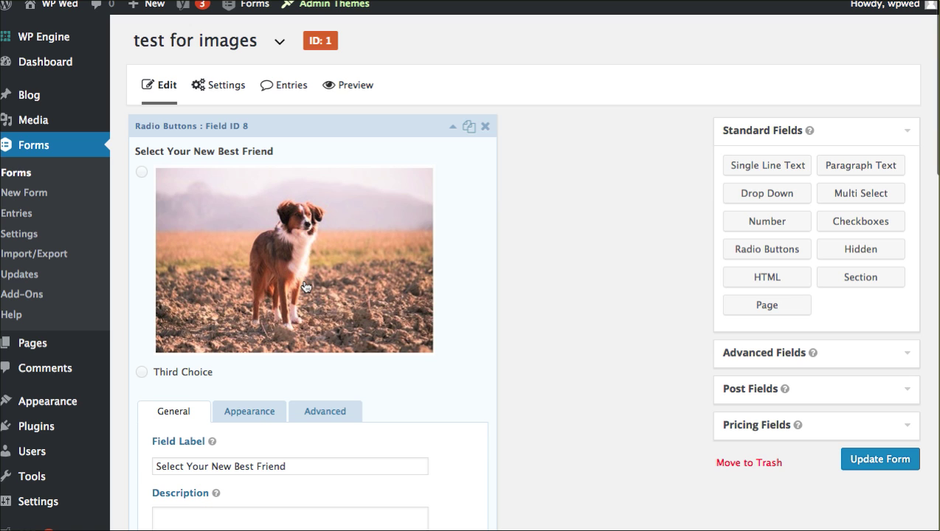
scroll(307, 287, "down", 3)
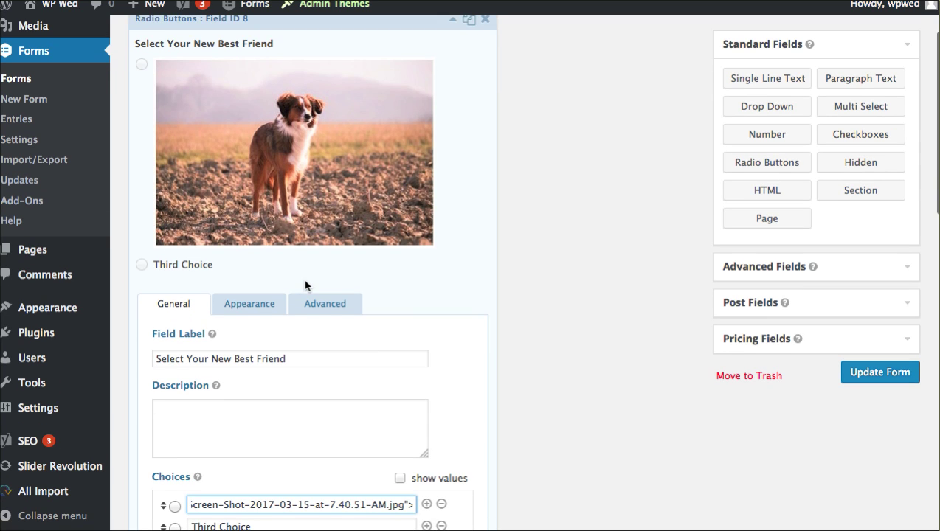
scroll(306, 285, "down", 3)
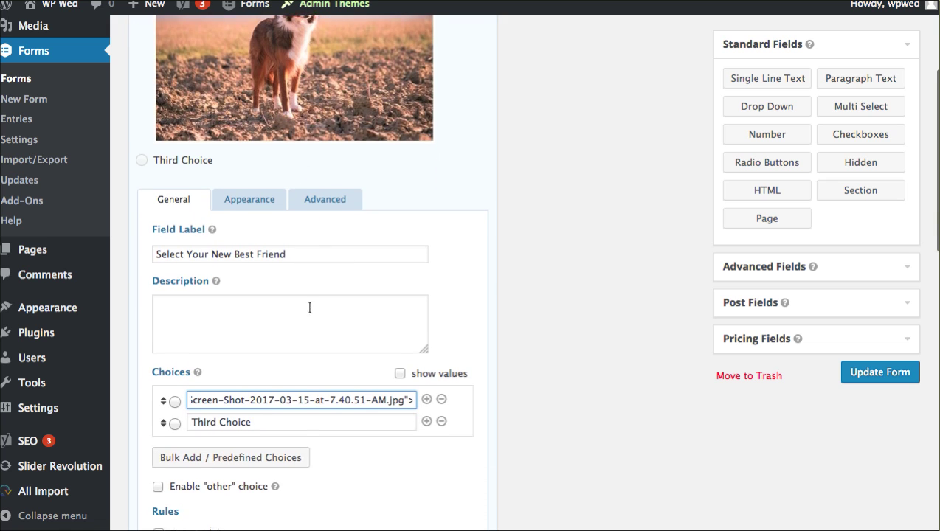
Show separate values for the radio button choices and set the first choice's value to Sammy
left_click(400, 370)
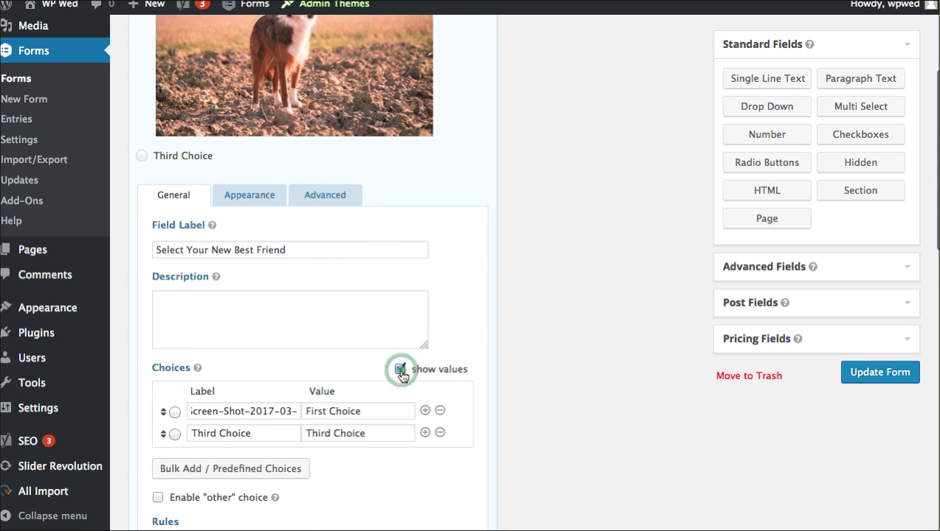
triple_click(384, 411)
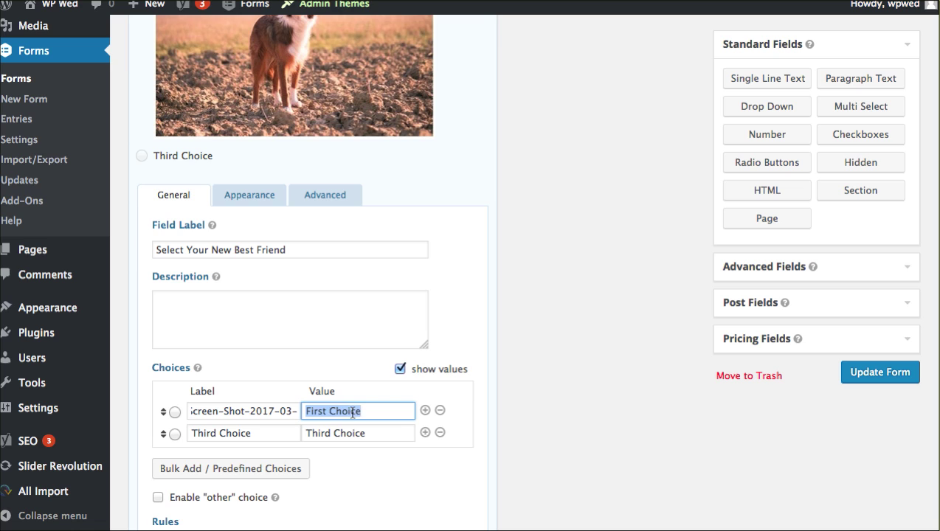
type("Sammy")
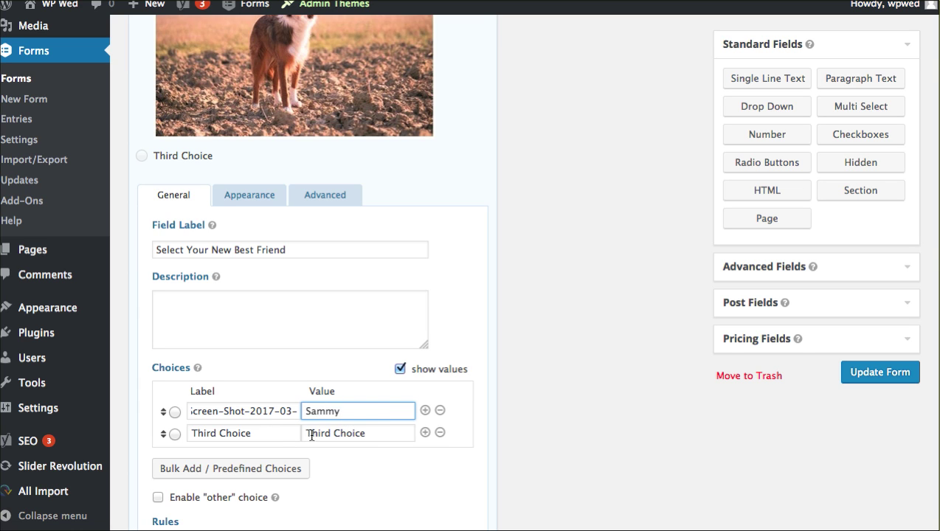
Add an empty third choice and clear the label of the second choice
left_click(425, 432)
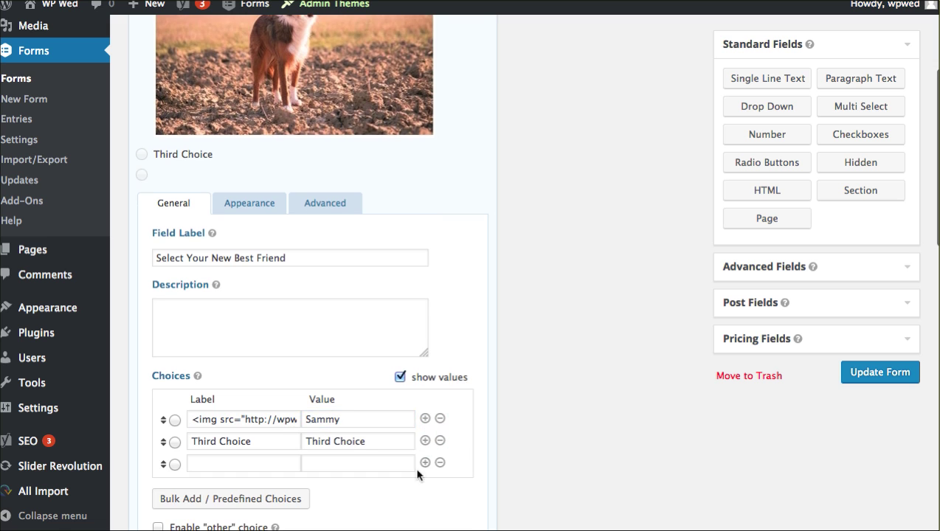
triple_click(267, 439)
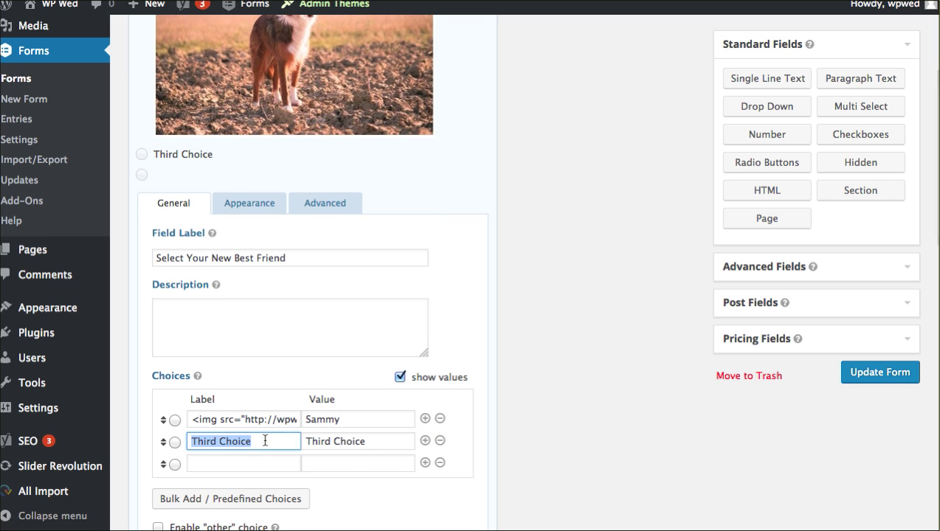
key("BackSpace")
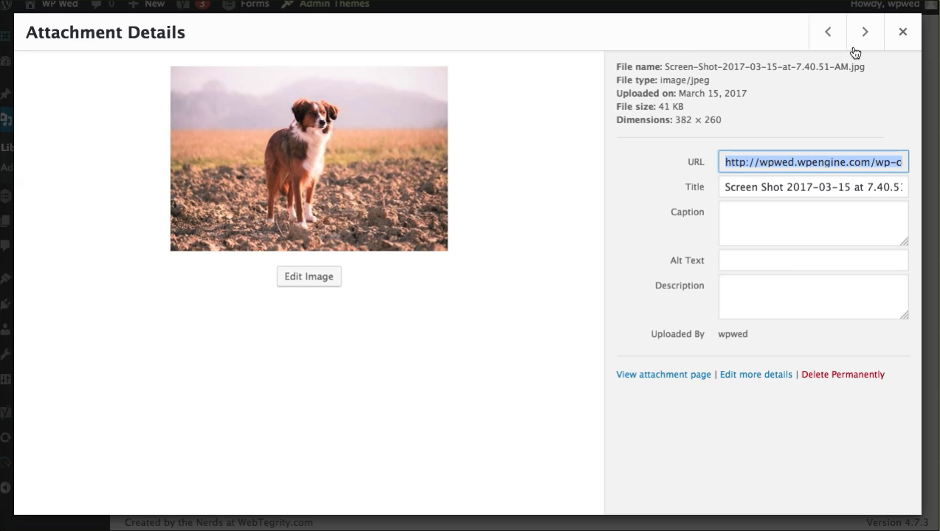
Set the second choice's label to an <img src=""> tag with the Media Library URL of Screen-Shot-2017-03-15-at-7.41.07-AM.jpg, the dog on the couch
left_click(830, 31)
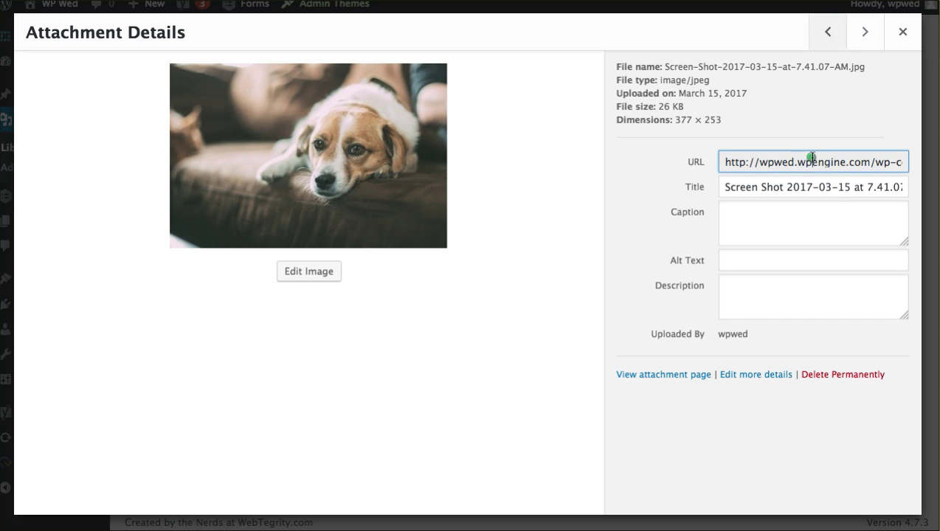
left_click(808, 158)
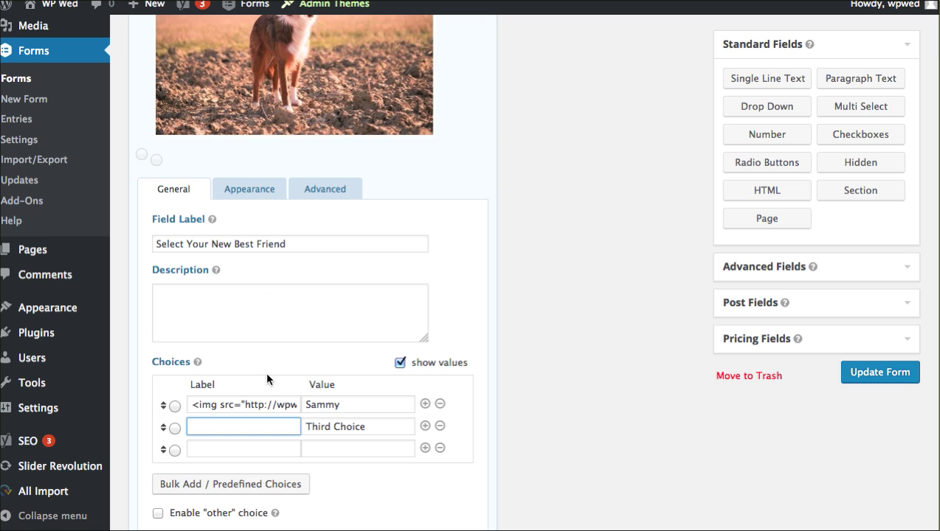
type("<img src=\"")
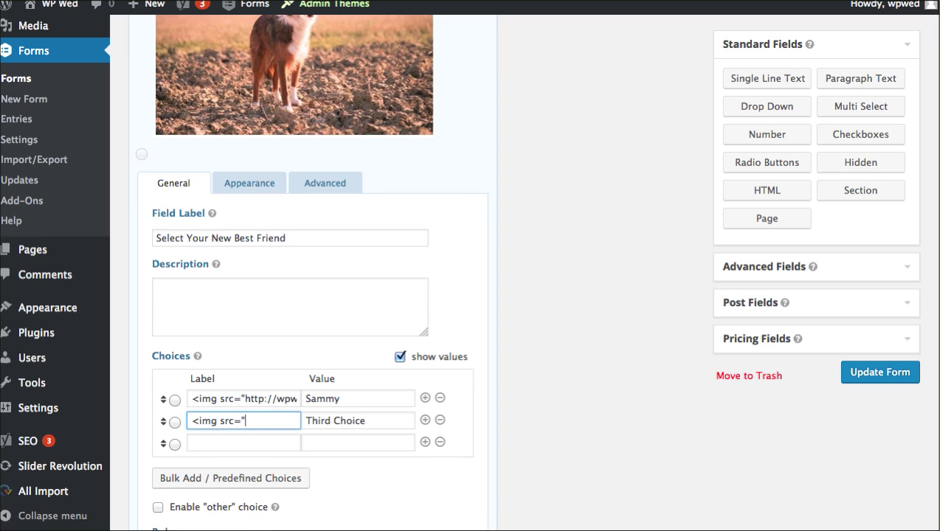
key("super+v")
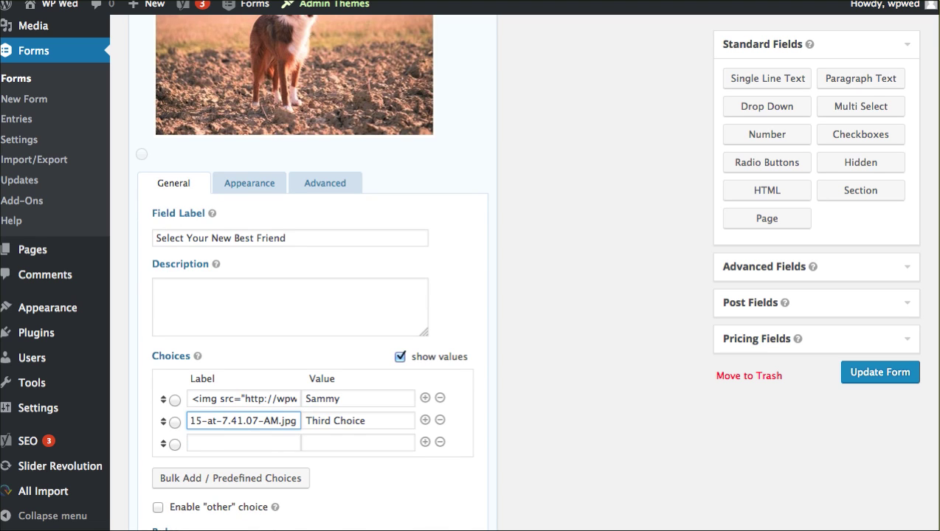
type("\">")
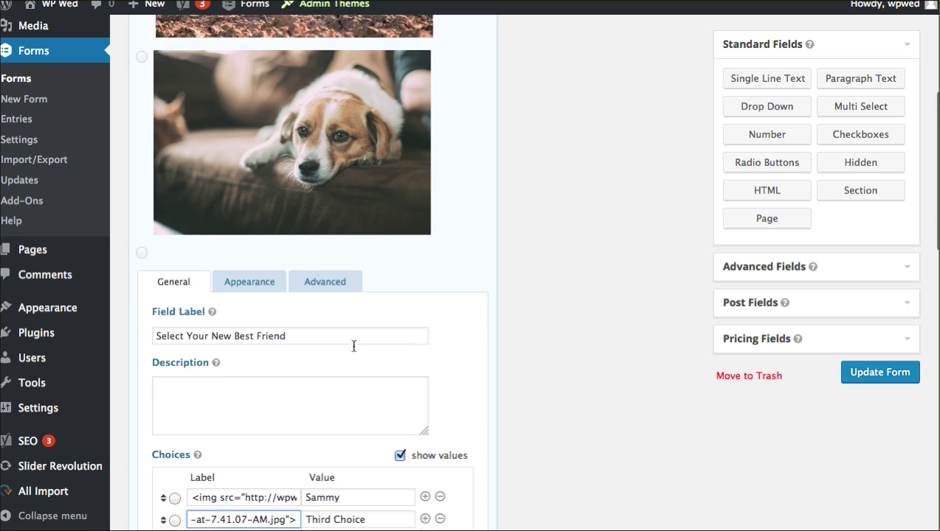
Set the second choice's value to Jack
scroll(355, 347, "down", 5)
triple_click(367, 272)
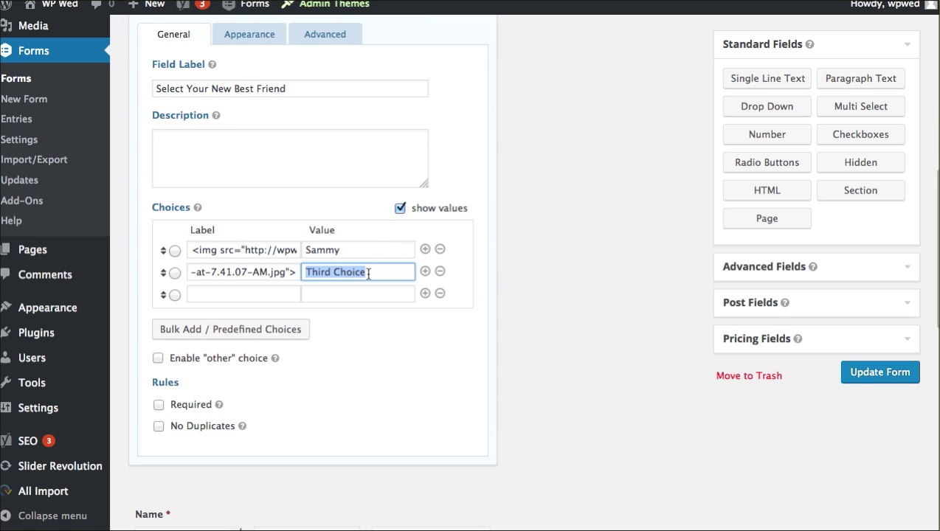
type("J")
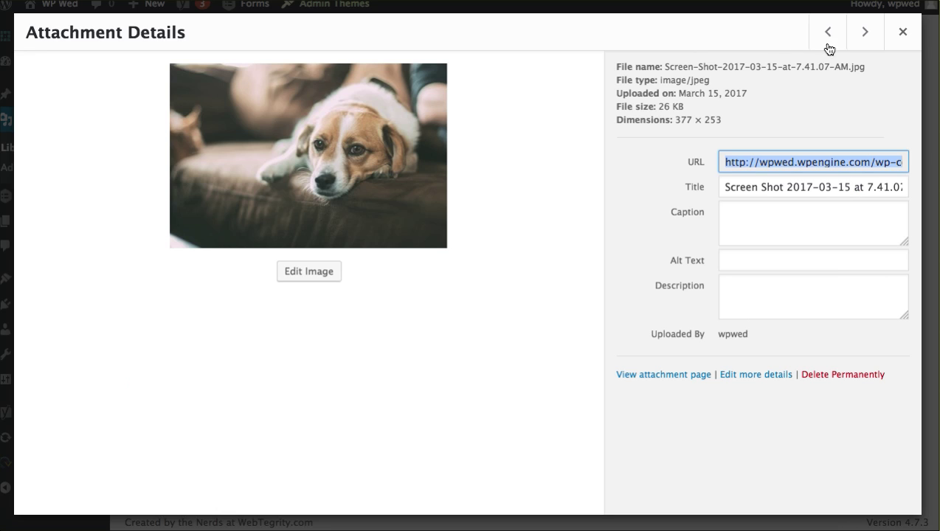
Give the third choice an <img src=""> label with the URL of the black dog photo Screen-Shot-2017-03-15-at-7.41.20-AM.jpg and the value Lilly
left_click(828, 43)
left_click(826, 161)
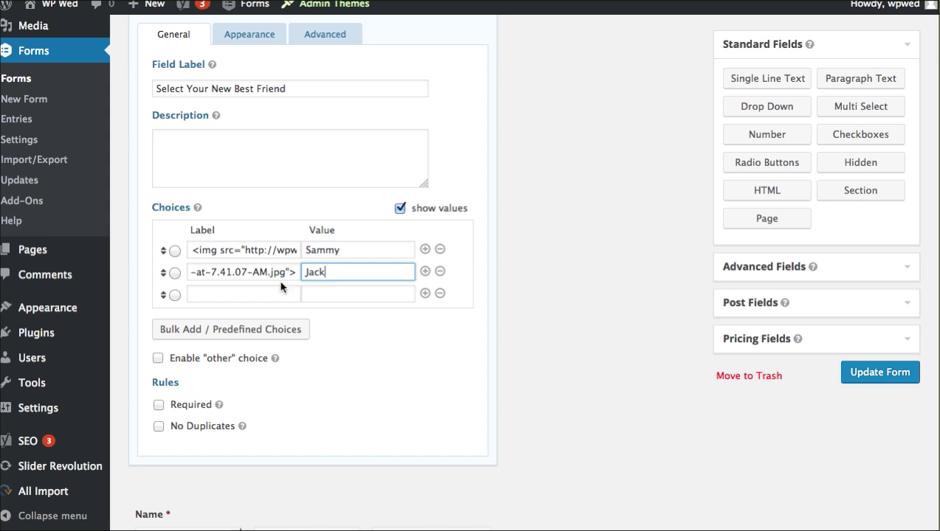
left_click(264, 294)
type("<img src=\"")
key("ctrl+v")
type("\">")
key("Tab")
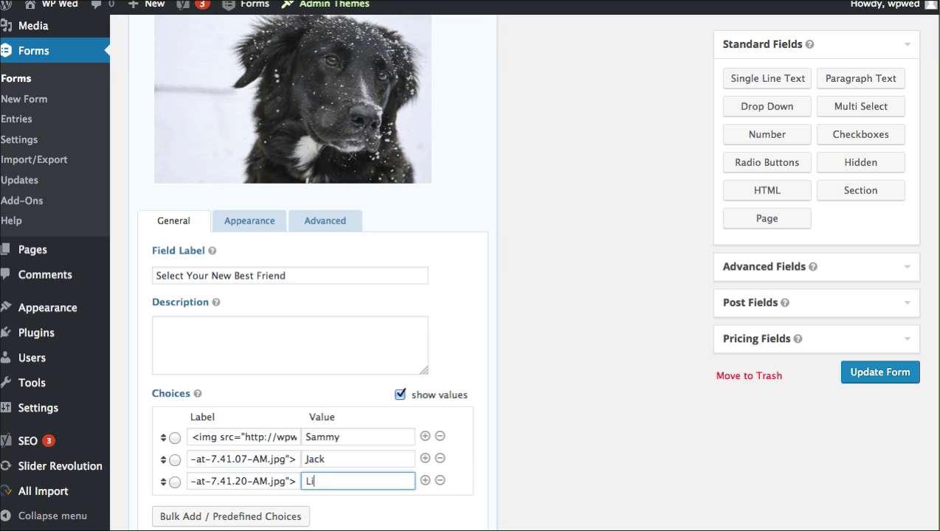
Add a fourth choice with an <img src=""> label holding the boxer photo's Media Library URL and the value PeeWee
left_click(425, 481)
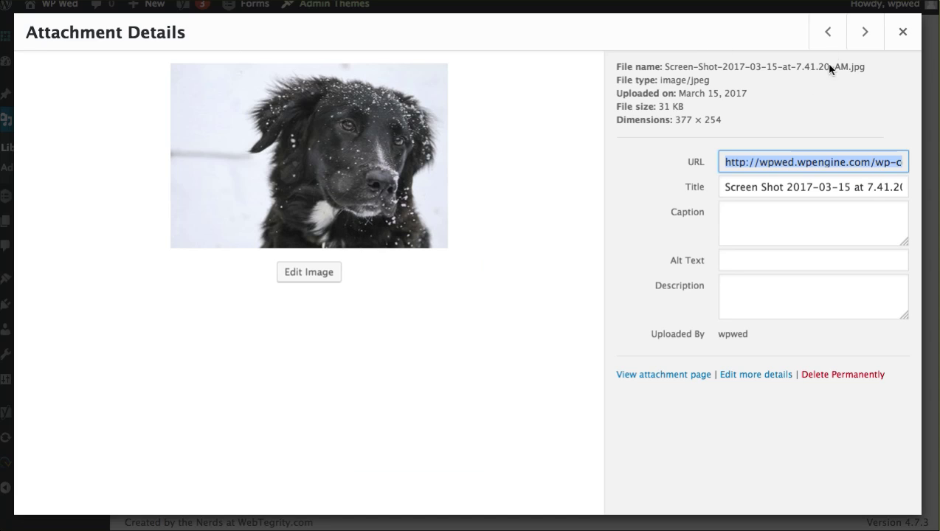
left_click(828, 32)
left_click(789, 161)
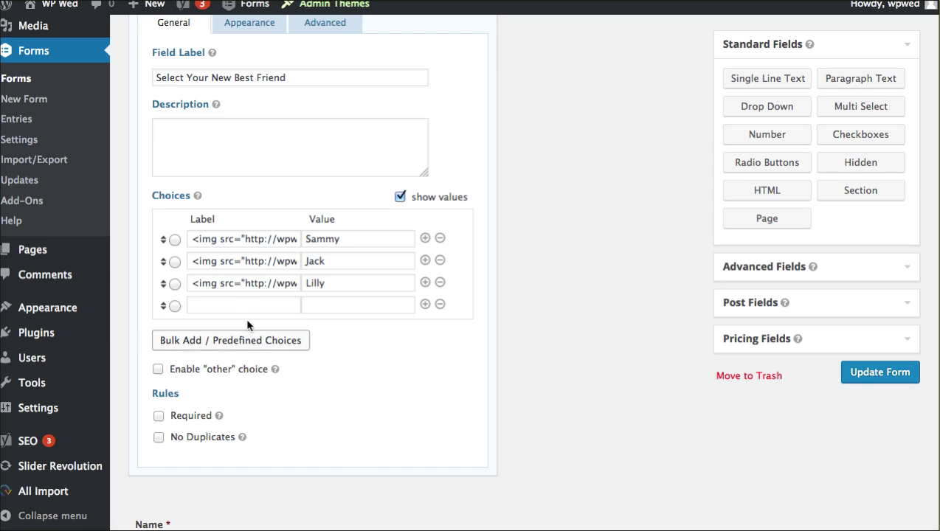
left_click(237, 304)
type("<img src=\"")
key("ctrl+v")
type("\">")
left_click(334, 490)
type("P")
Check the four dog images in the radio buttons field and update the form
scroll(363, 454, "down", 2)
scroll(367, 449, "up", 10)
scroll(319, 346, "up", 6)
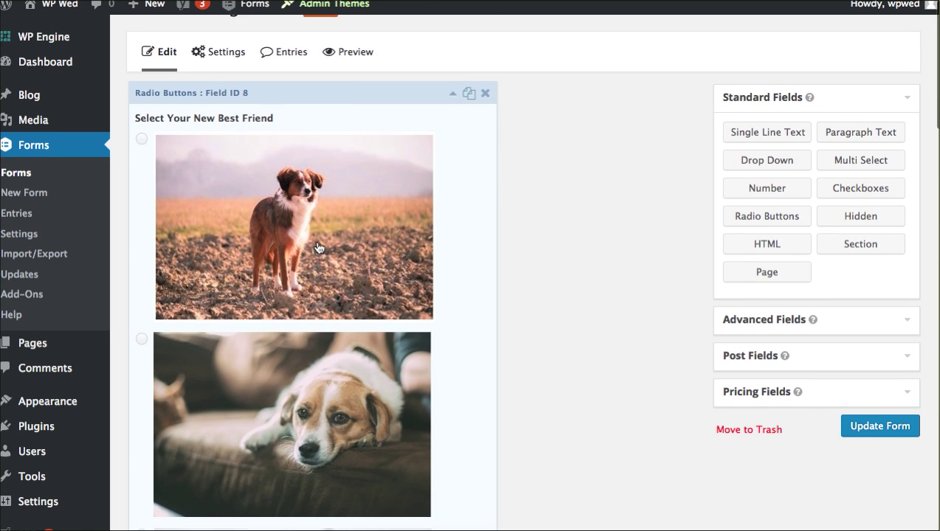
scroll(314, 254, "down", 10)
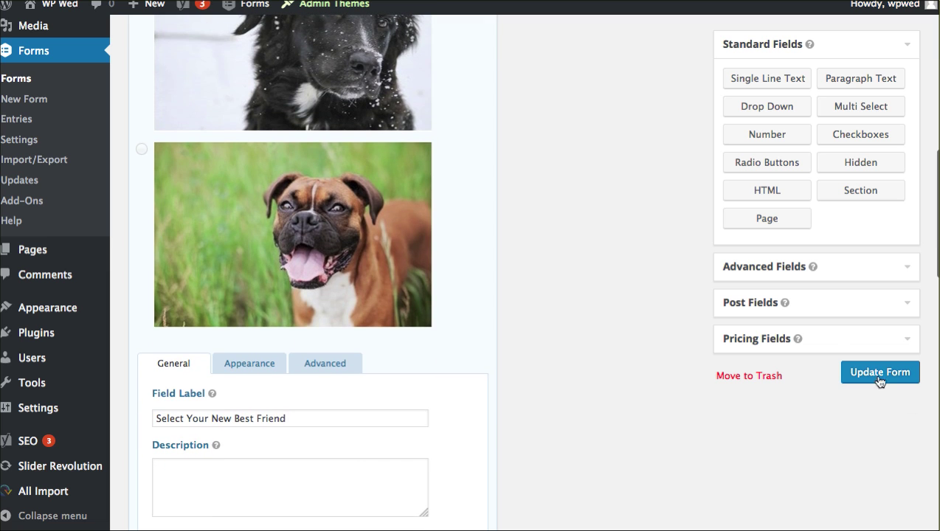
left_click(876, 371)
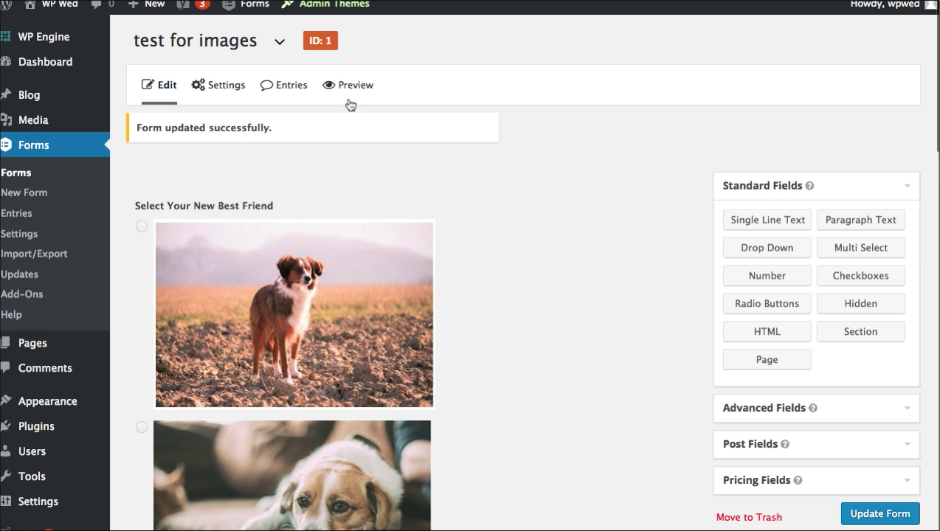
Preview the form and select the dog images one after another to test the radio buttons
left_click(353, 87)
scroll(409, 237, "down", 10)
scroll(172, 208, "down", 5)
left_click(174, 214)
scroll(174, 214, "up", 5)
left_click(165, 216)
scroll(185, 207, "up", 4)
left_click(170, 198)
scroll(180, 210, "up", 5)
left_click(180, 210)
scroll(184, 214, "down", 12)
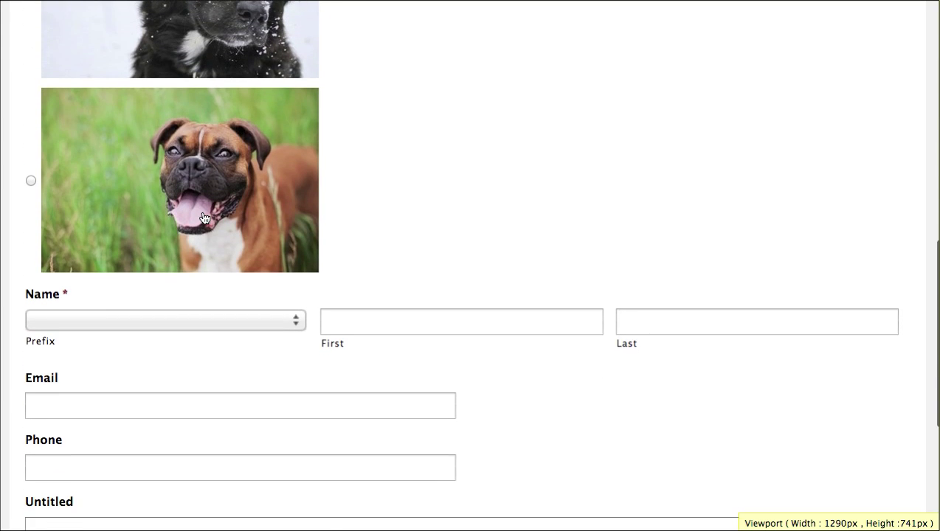
scroll(207, 217, "up", 7)
scroll(207, 214, "up", 1)
scroll(143, 81, "up", 2)
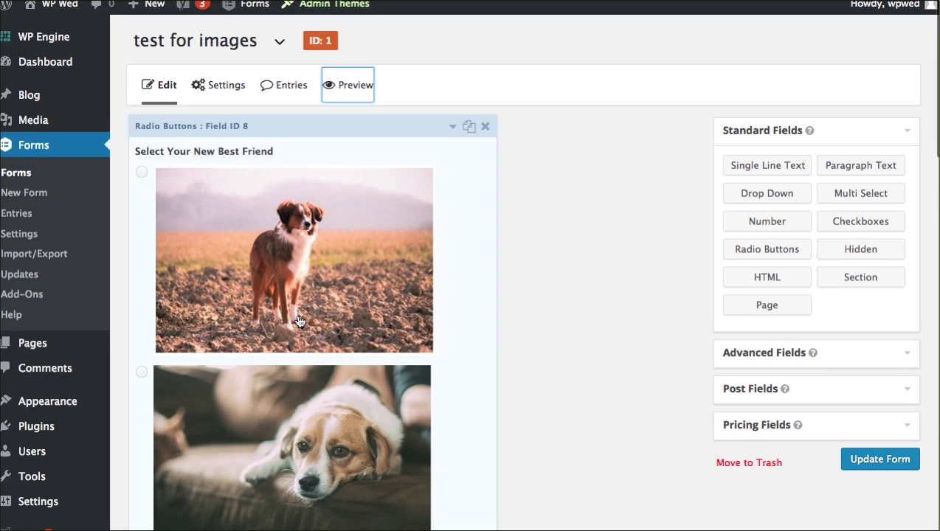
Reopen the radio buttons field's settings and insert Sammy<br> before the image tag in the first choice's label
scroll(462, 74, "down", 1)
left_click(452, 93)
scroll(337, 259, "down", 10)
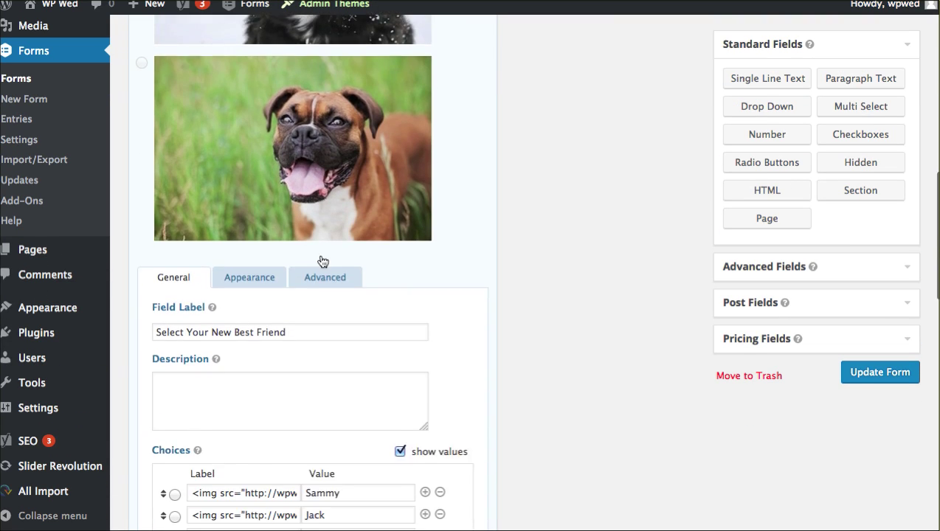
left_click(192, 382)
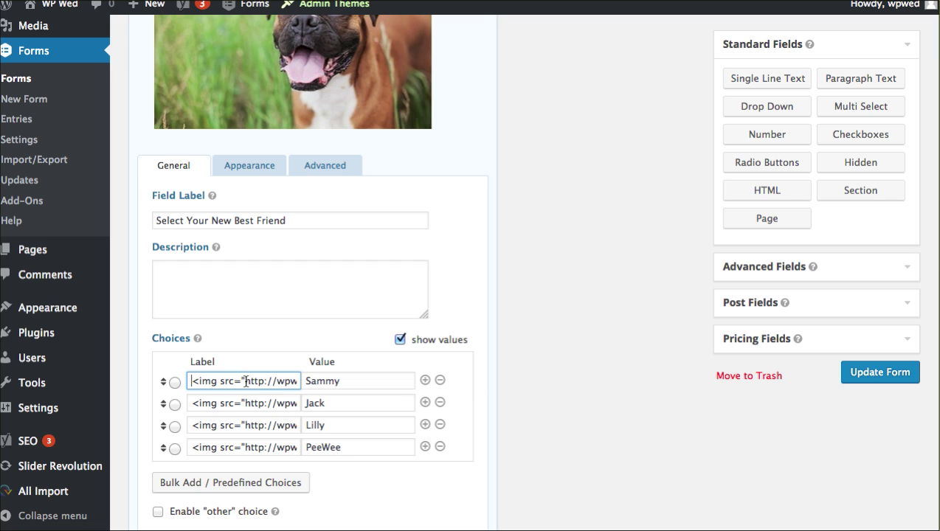
type("Sammy<br")
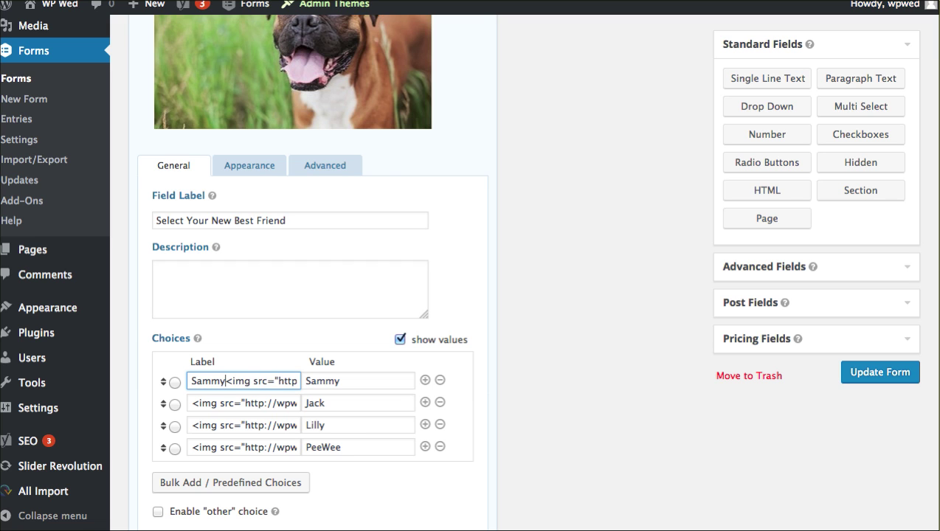
type(">")
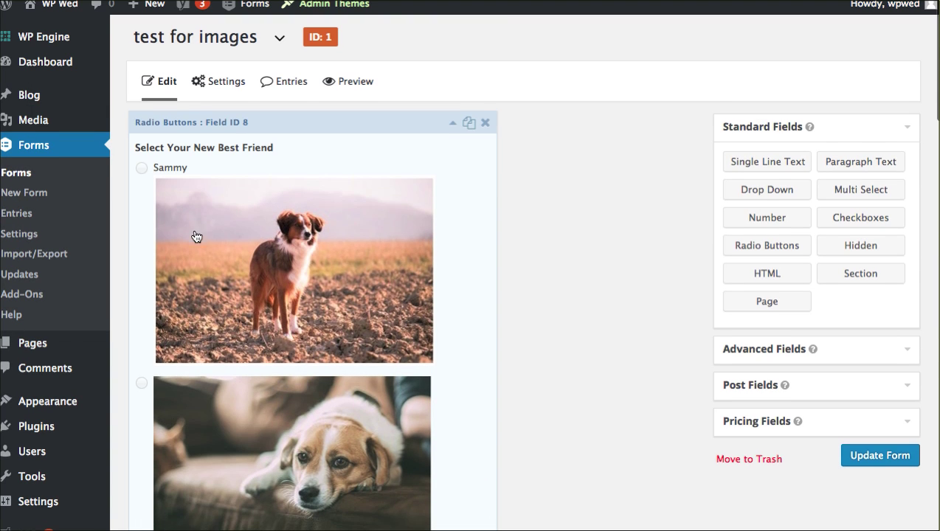
Insert Jack<br> before the second choice's image tag and Lilly<br> before the third choice's image tag
scroll(196, 237, "down", 12)
scroll(190, 379, "down", 3)
left_click(190, 266)
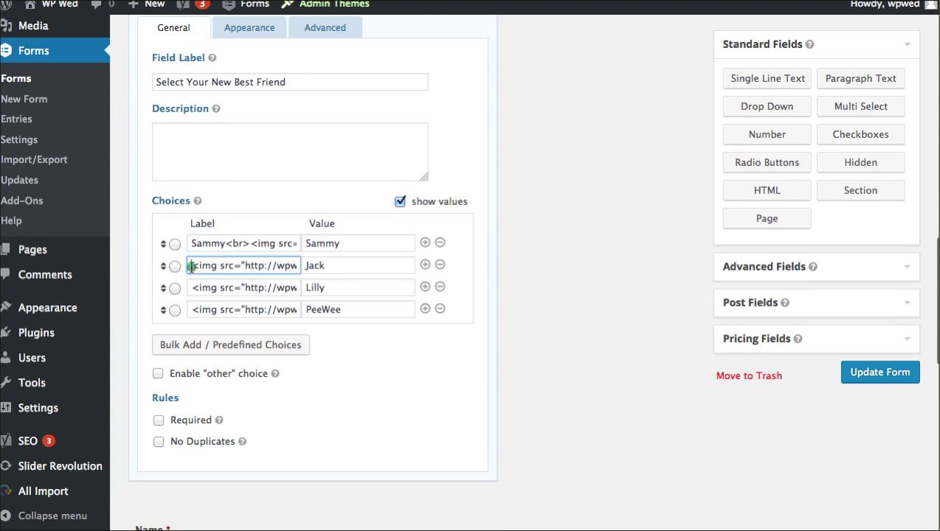
type("Jack<br>")
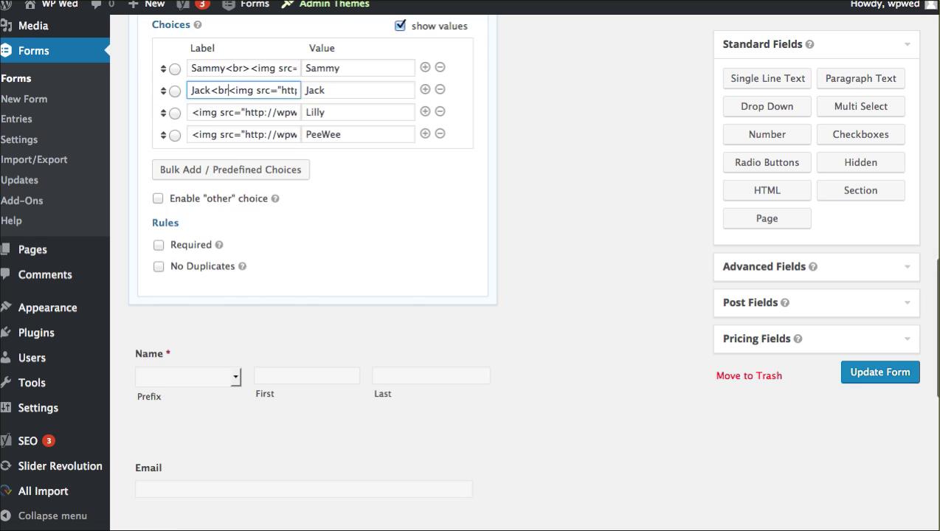
left_click(189, 301)
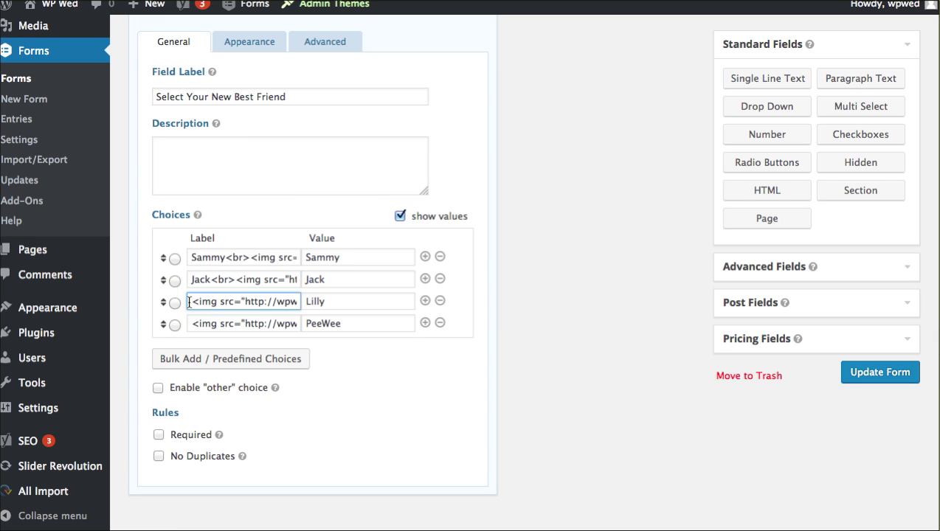
type("Lilly<br>")
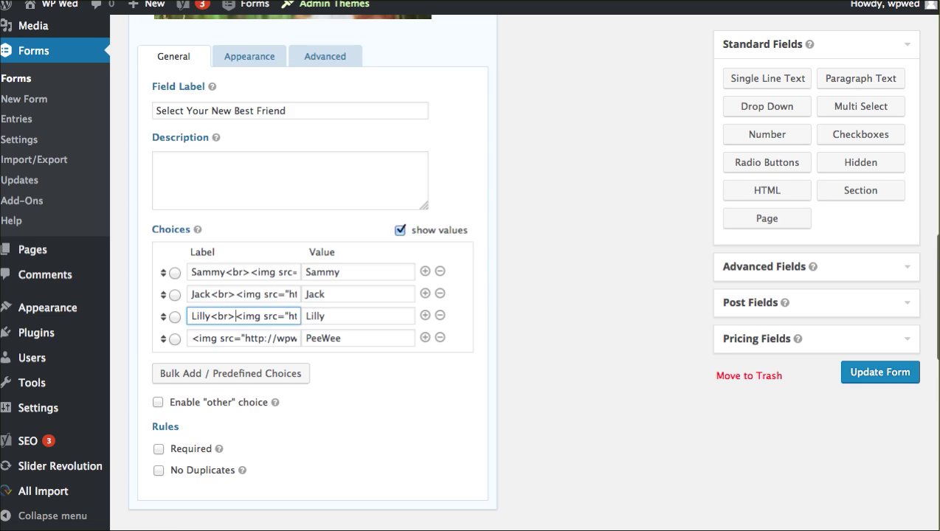
Insert PeeWee<br> before the image tag in the fourth choice's label
left_click(186, 340)
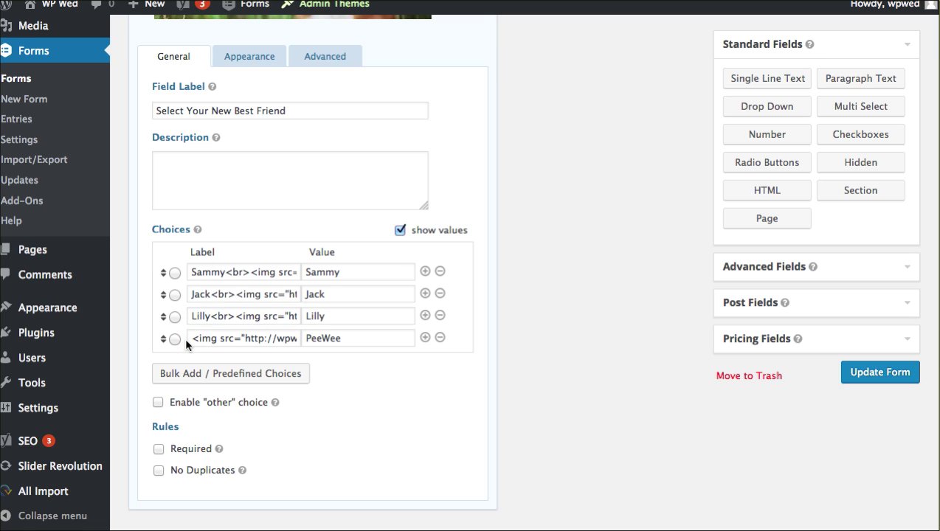
left_click(185, 337)
type("<")
key("BackSpace")
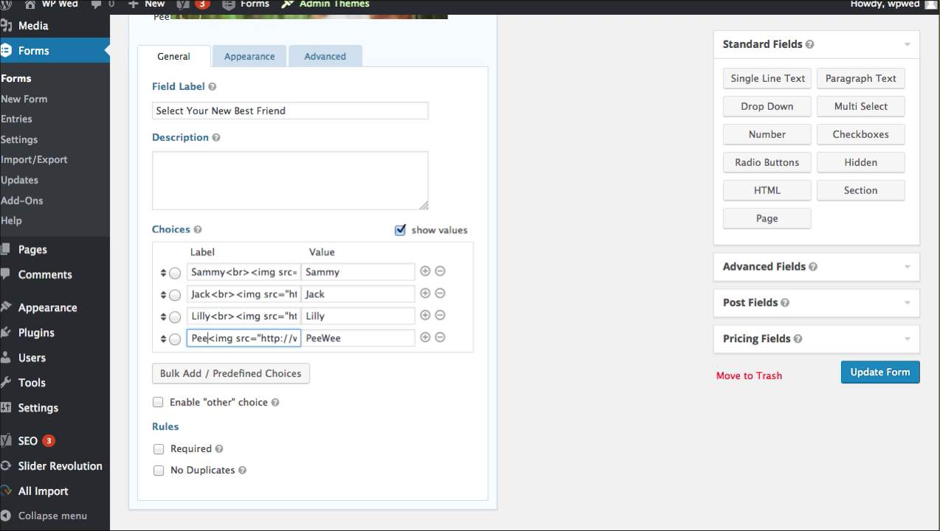
type("br>")
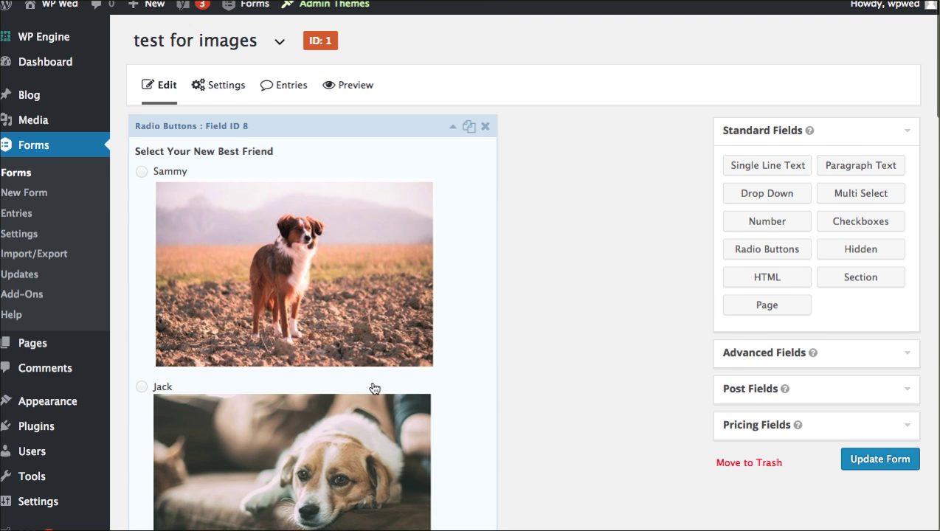
Preview the form and check the dog names above the four images
scroll(346, 383, "down", 5)
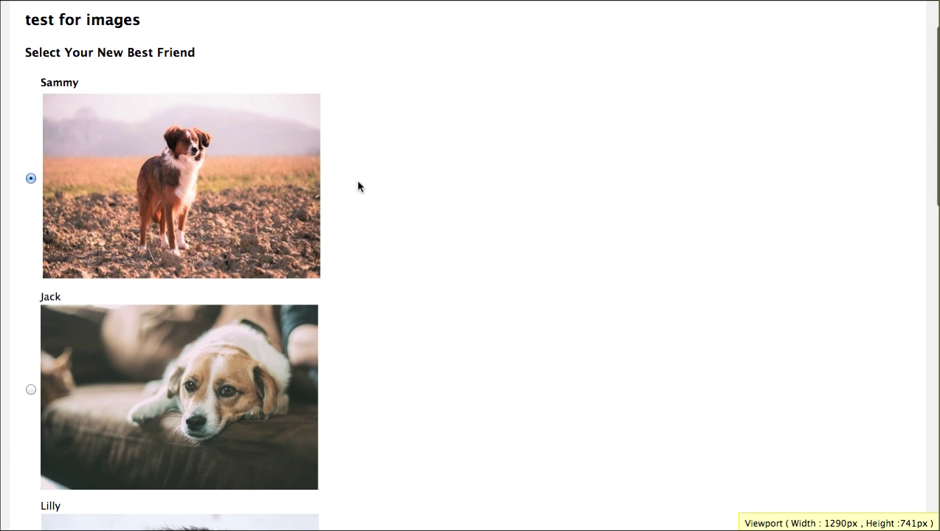
scroll(187, 251, "down", 10)
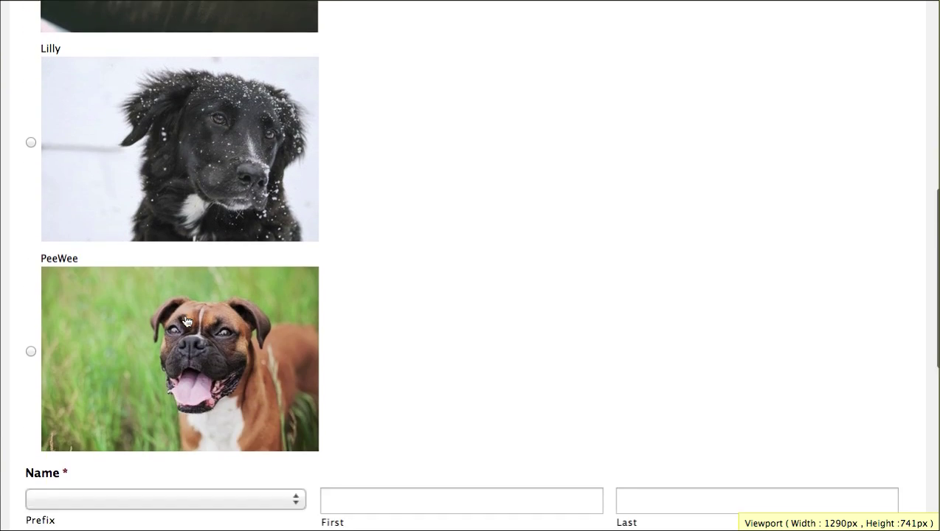
Look over the dog choices in the form preview and read the introduction of the Gravity Forms CSS Ready Classes documentation
scroll(187, 322, "up", 10)
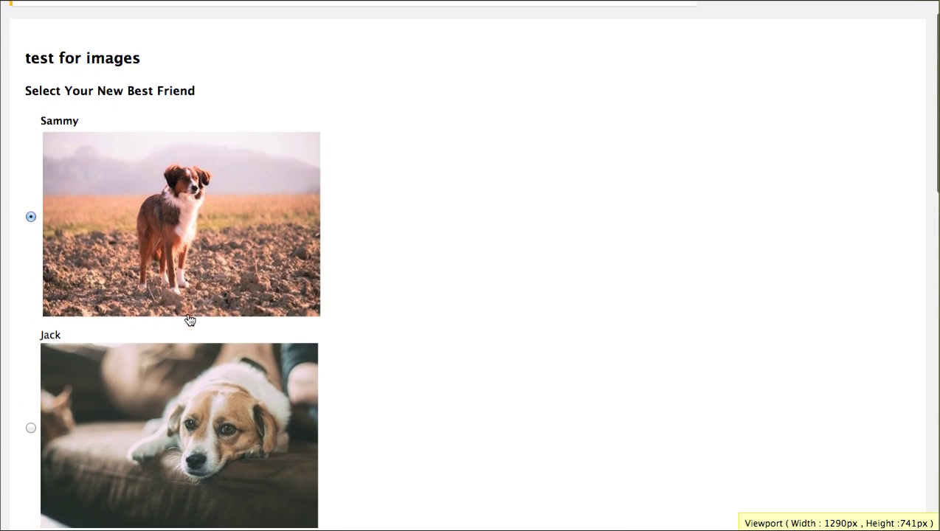
scroll(188, 319, "down", 3)
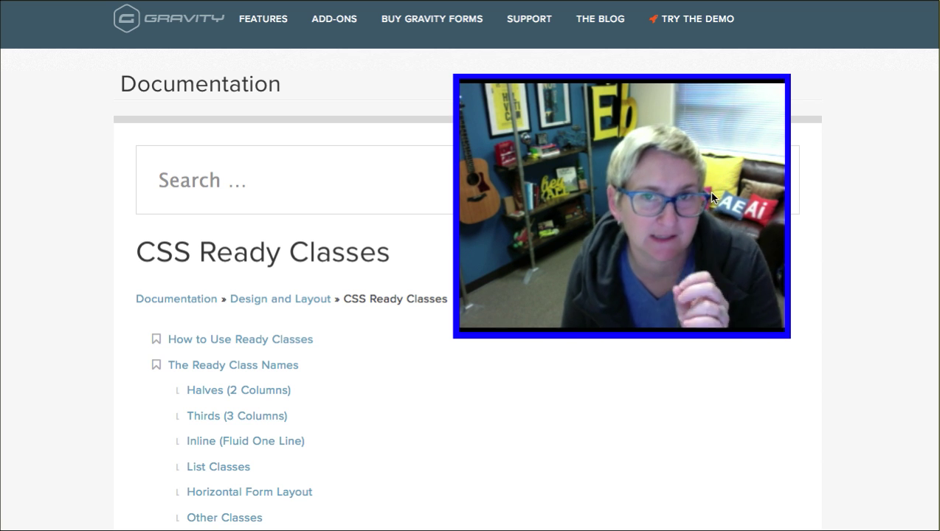
scroll(403, 279, "down", 3)
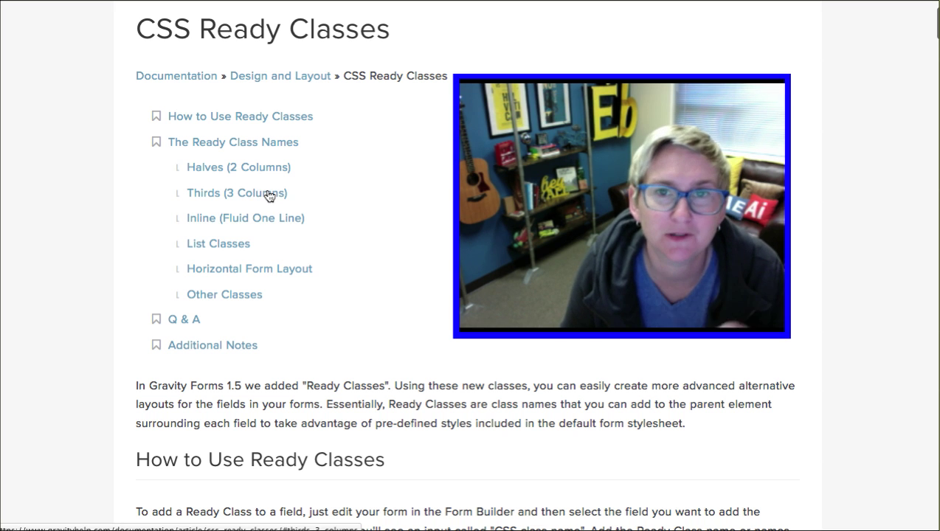
scroll(269, 195, "down", 2)
scroll(271, 195, "down", 5)
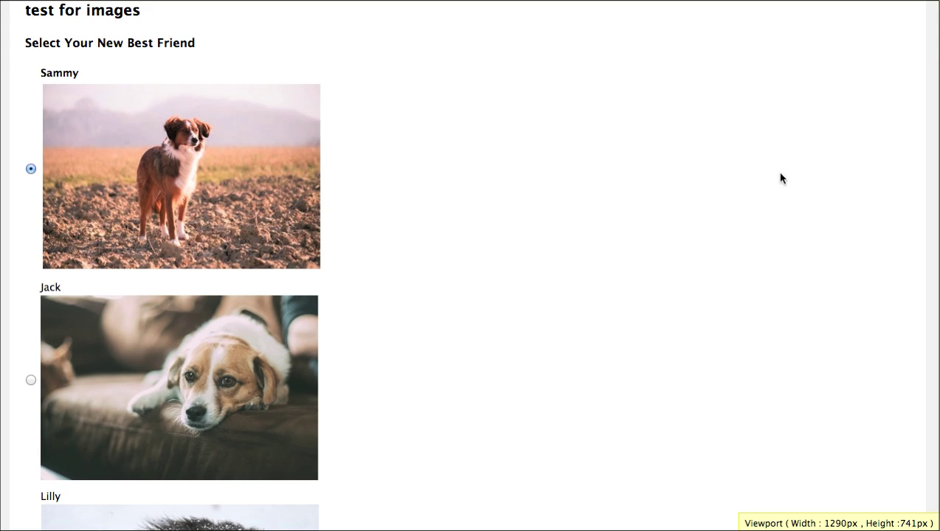
Return to the form preview and examine how the four dog images are arranged
scroll(549, 258, "down", 6)
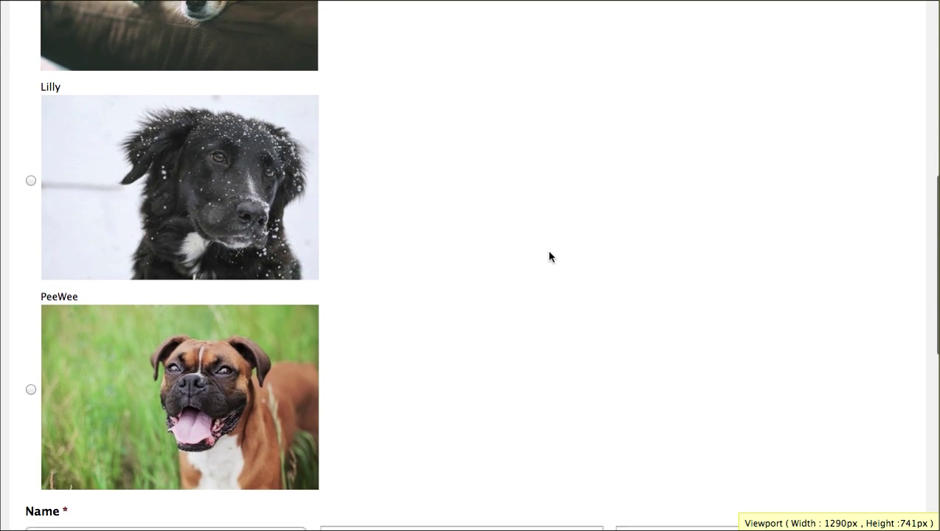
scroll(550, 256, "up", 4)
scroll(550, 255, "up", 3)
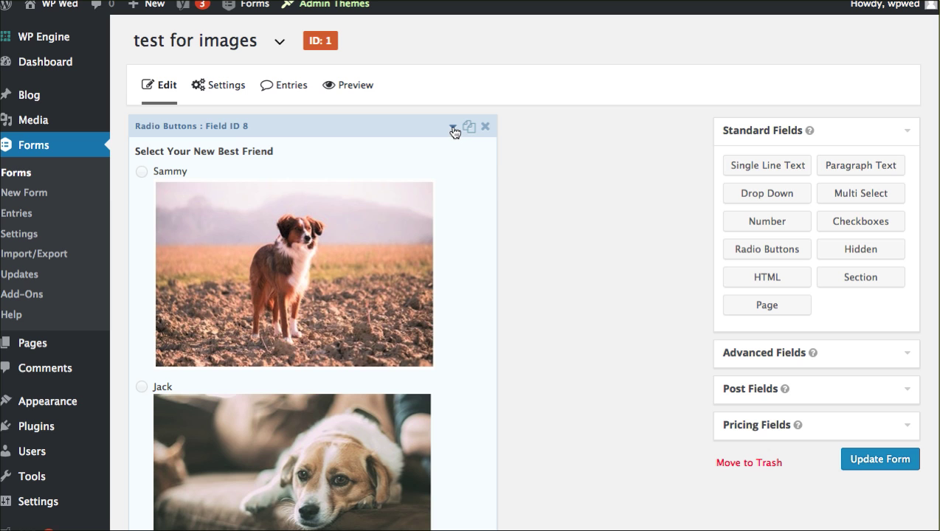
Set the radio buttons field's custom CSS class to gf_list_2col in its appearance settings and update the form
left_click(453, 128)
scroll(384, 153, "down", 8)
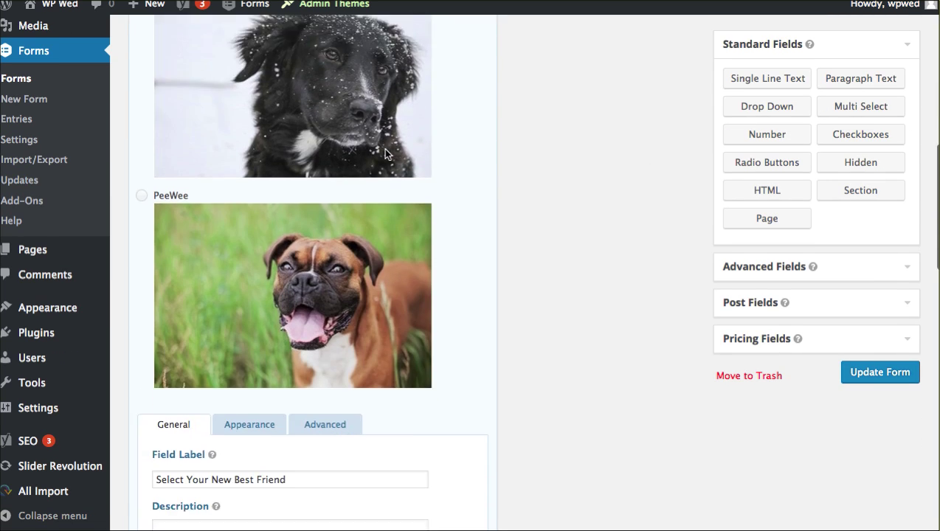
scroll(384, 154, "down", 5)
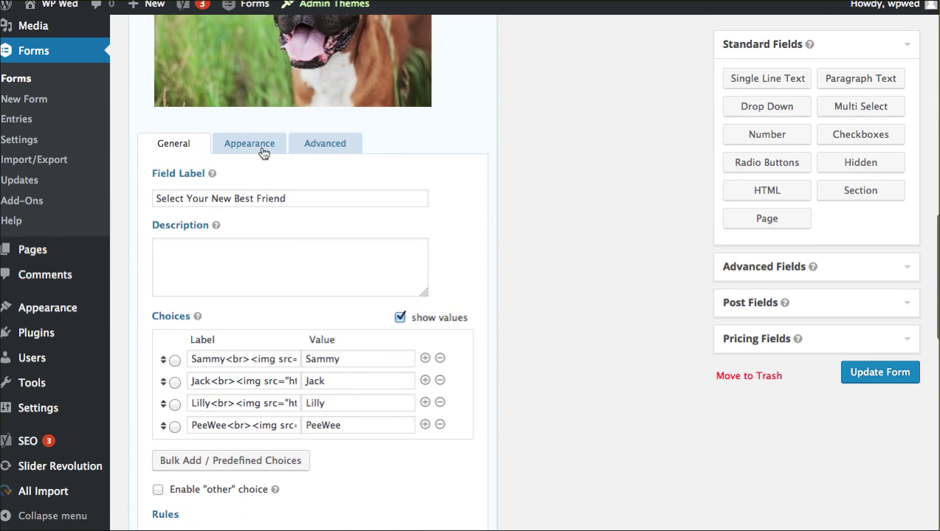
left_click(248, 147)
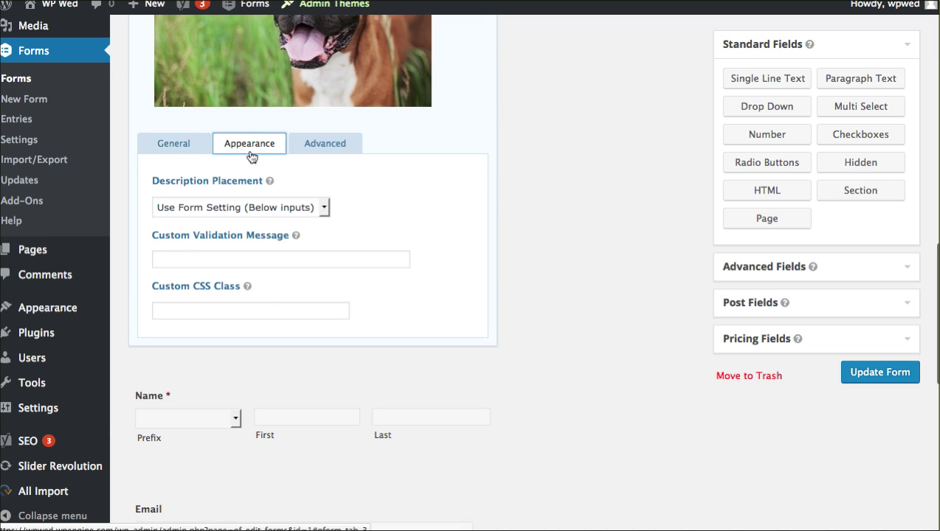
left_click(195, 310)
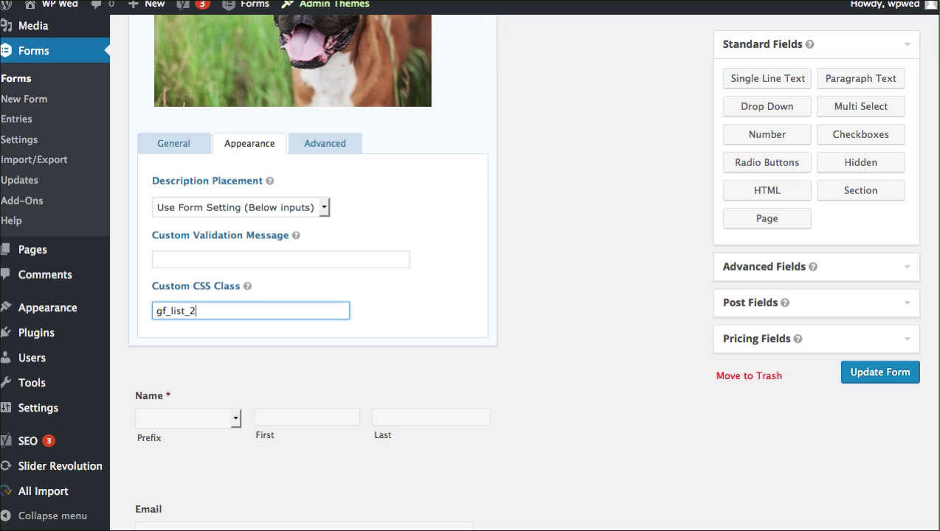
left_click(884, 375)
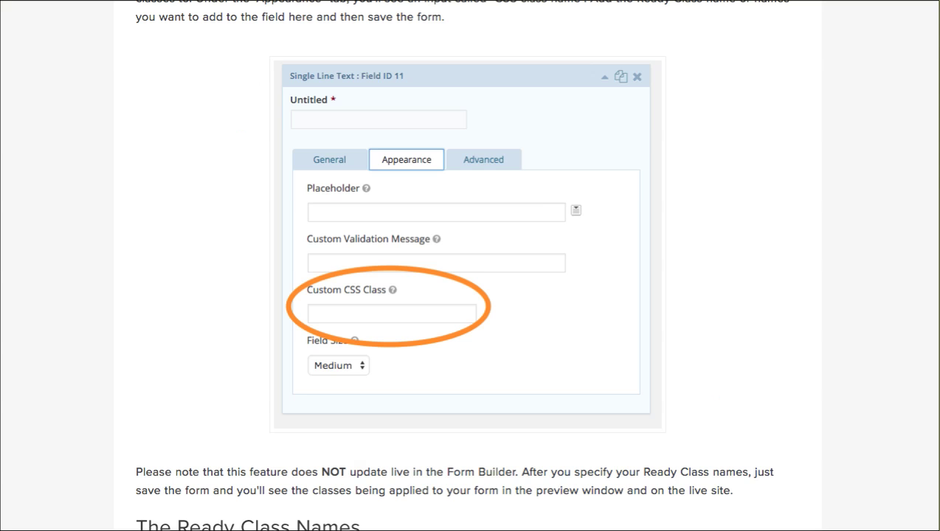
Read through the CSS Ready Classes documentation to the List Classes section covering gf_list_2col and gf_list_3col
scroll(546, 197, "down", 12)
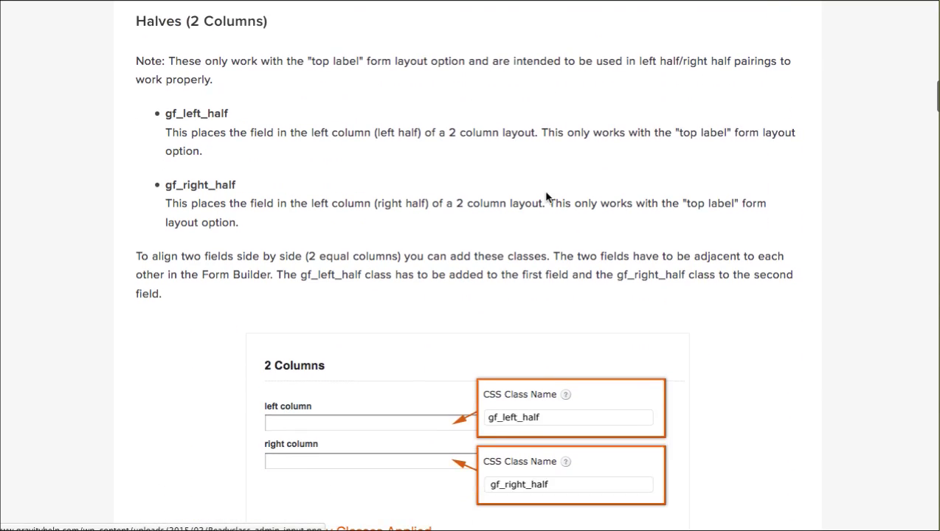
scroll(544, 214, "down", 7)
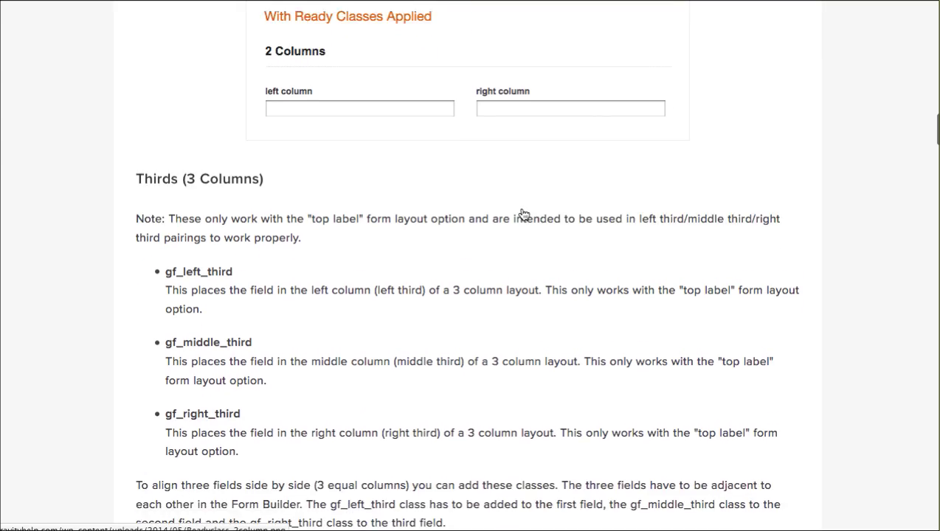
scroll(525, 212, "down", 9)
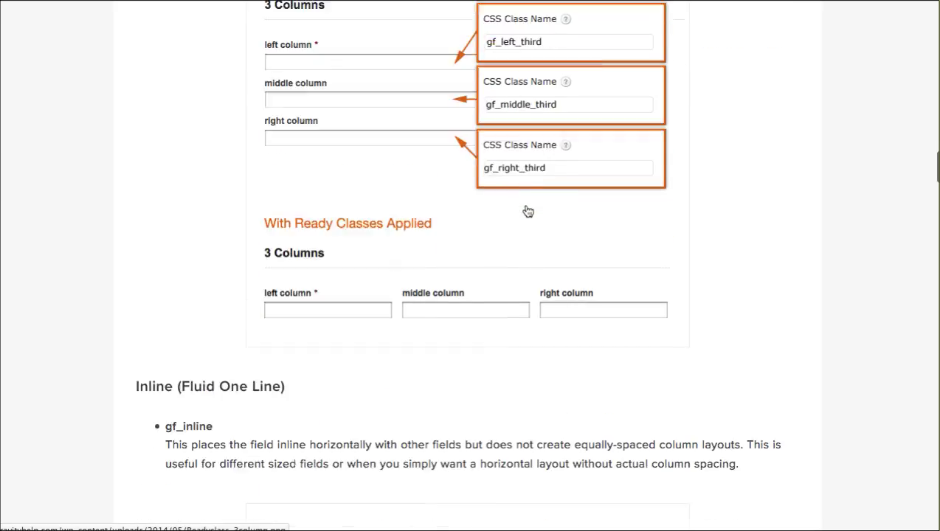
scroll(527, 210, "down", 9)
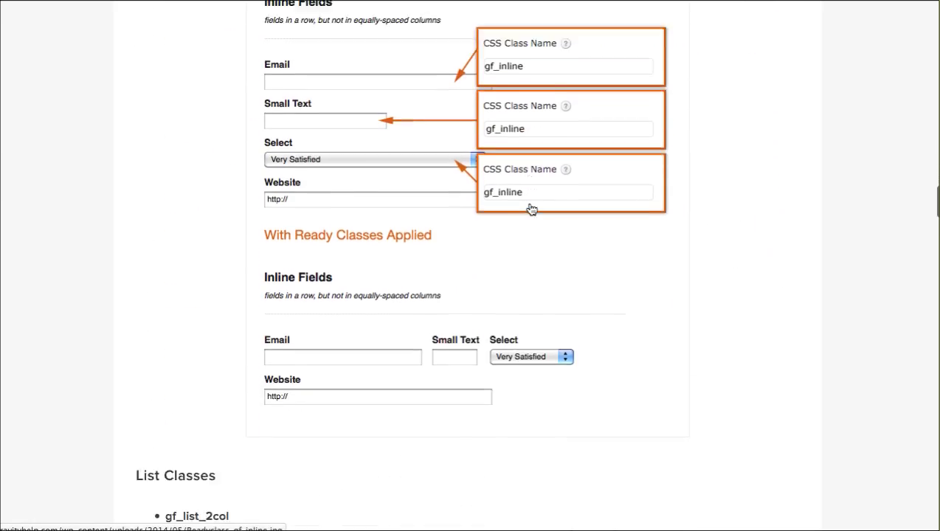
scroll(530, 209, "down", 1)
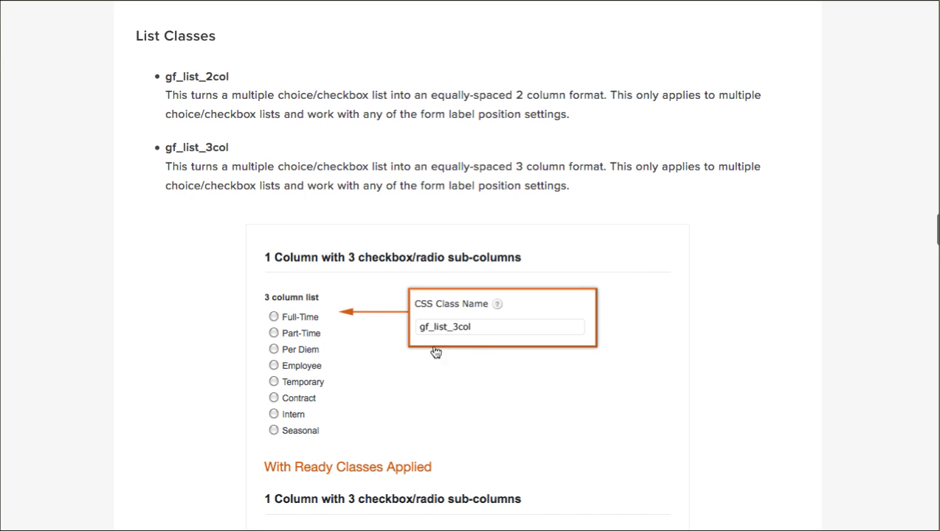
Preview the updated form and test choosing Jack, PeeWee and Lilly by their images, ending with PeeWee selected
scroll(458, 349, "down", 4)
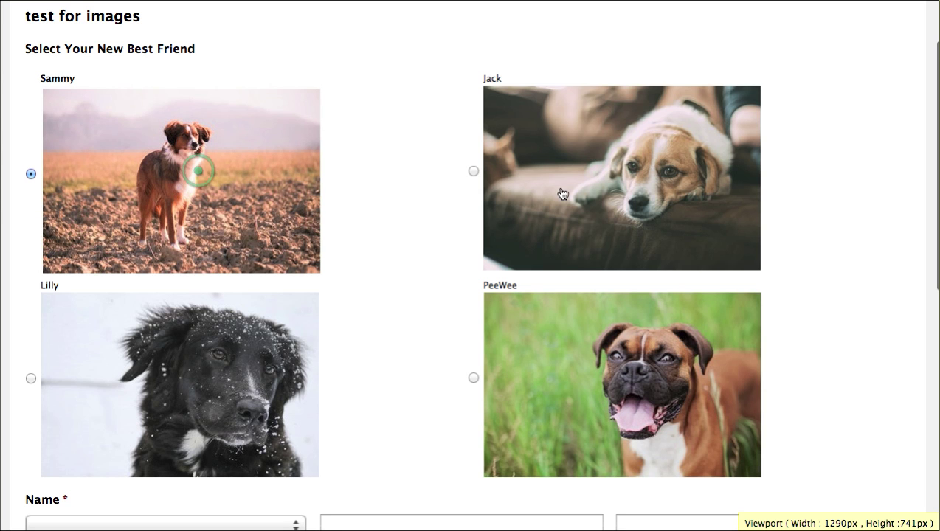
left_click(558, 189)
left_click(544, 345)
left_click(226, 353)
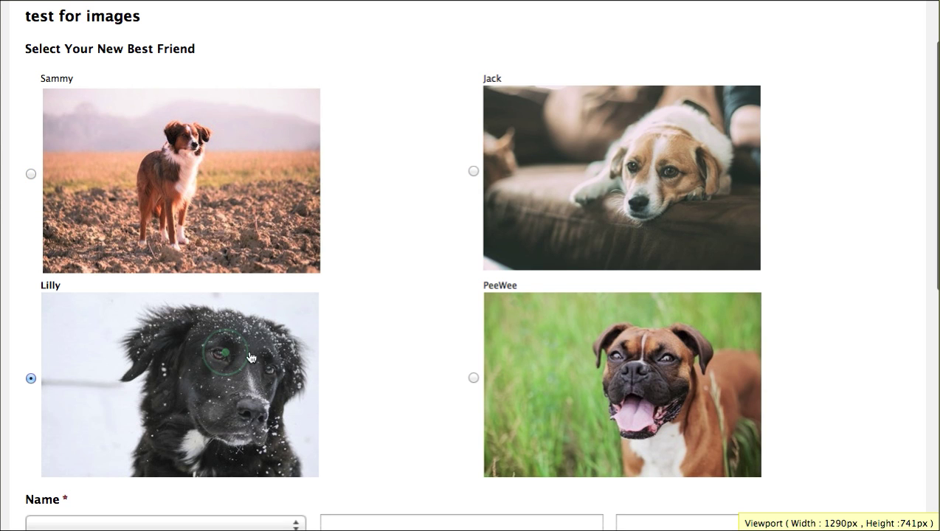
left_click(512, 340)
scroll(392, 338, "down", 2)
scroll(393, 337, "up", 2)
scroll(393, 338, "up", 1)
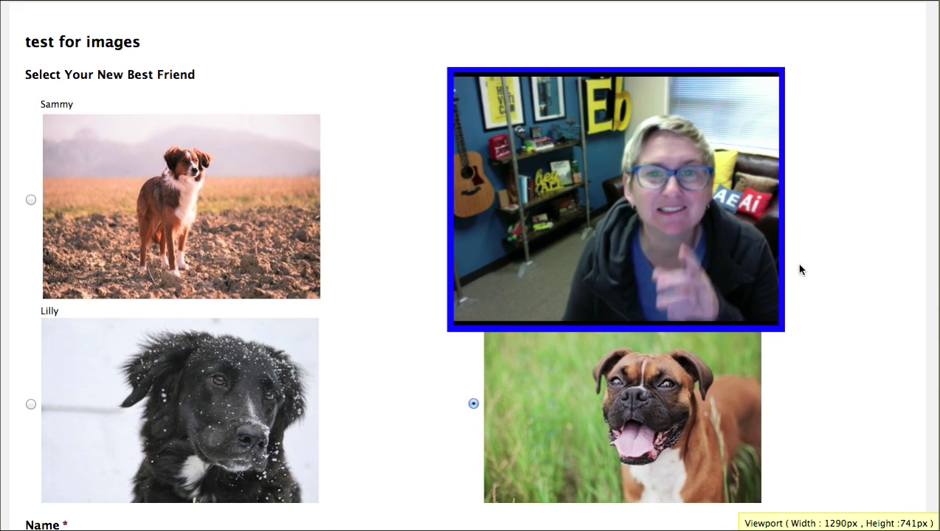